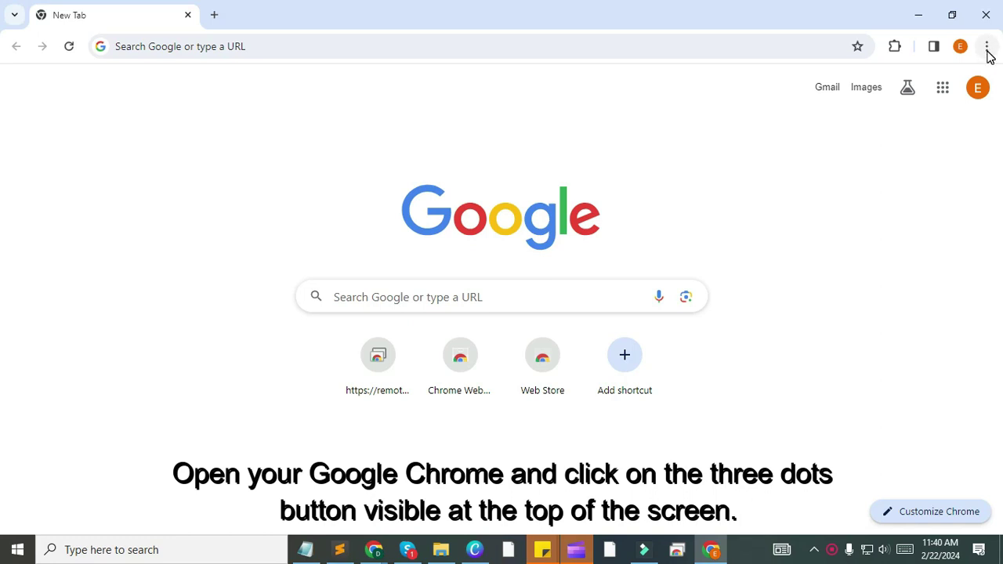
- Go through Chrome's Settings to the Extensions page listing installed extensions
{"action": "left_click", "coordinate": [987, 48]}
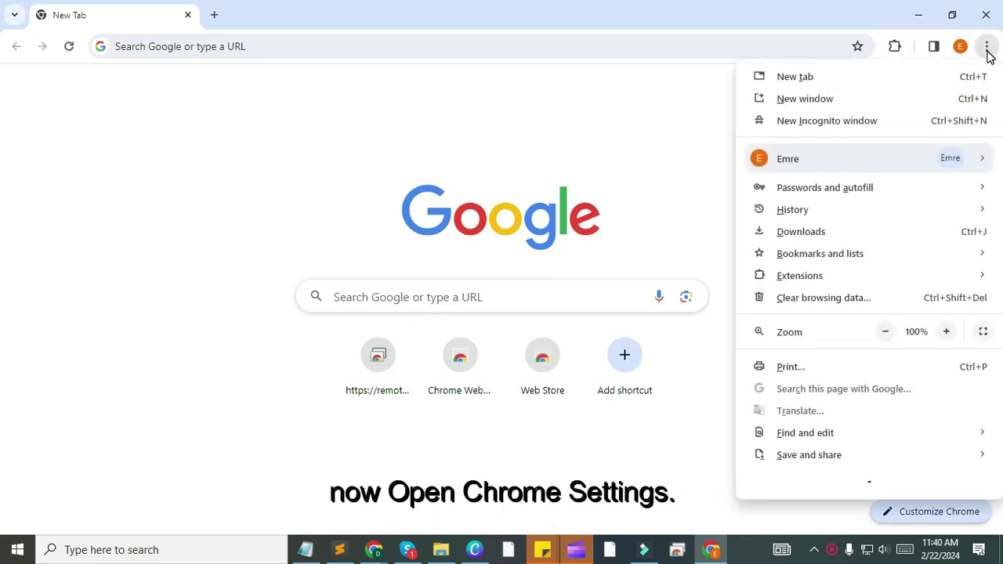
{"action": "scroll", "coordinate": [828, 194], "scroll_direction": "down", "scroll_amount": 2}
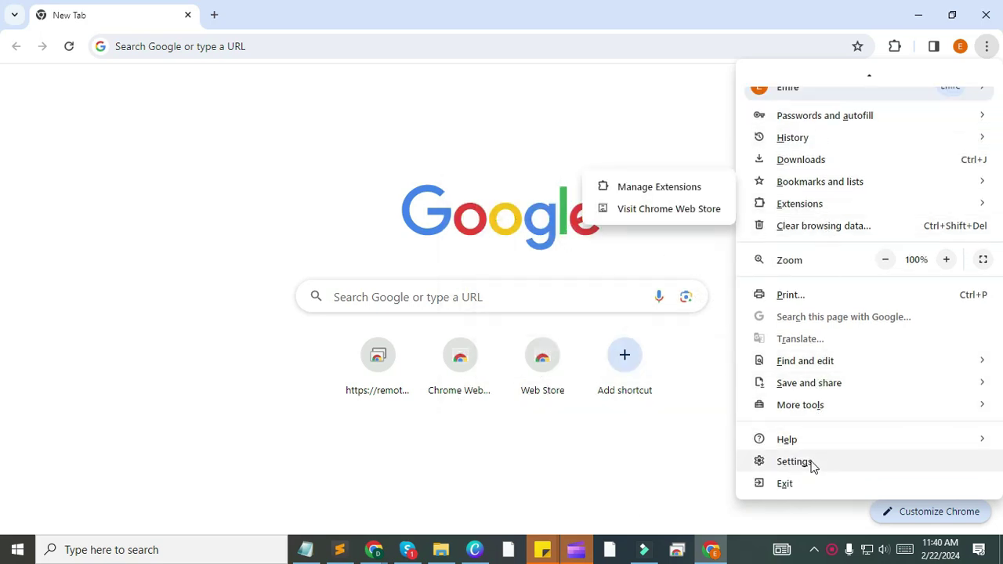
{"action": "left_click", "coordinate": [808, 472]}
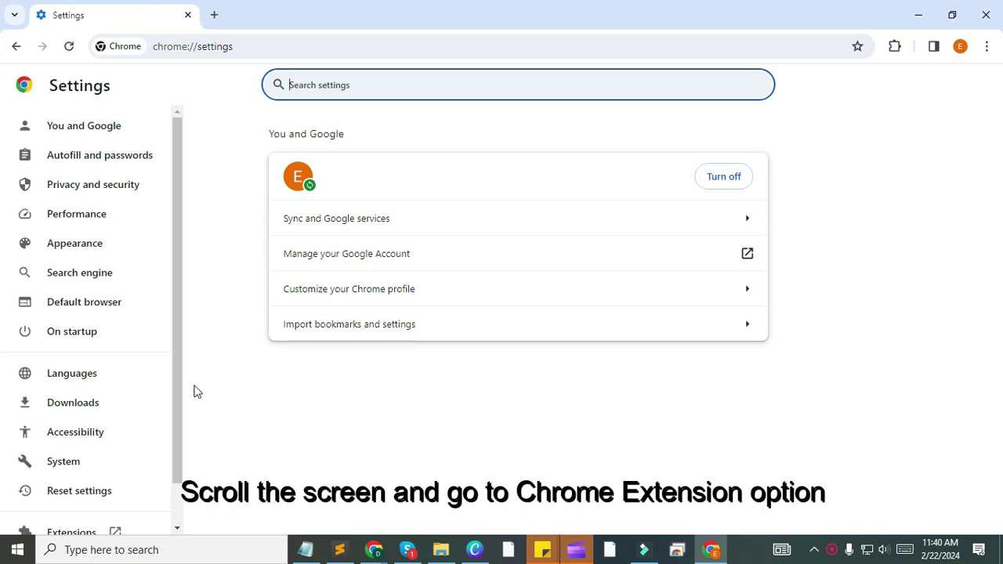
{"action": "scroll", "coordinate": [96, 364], "scroll_direction": "down", "scroll_amount": 1}
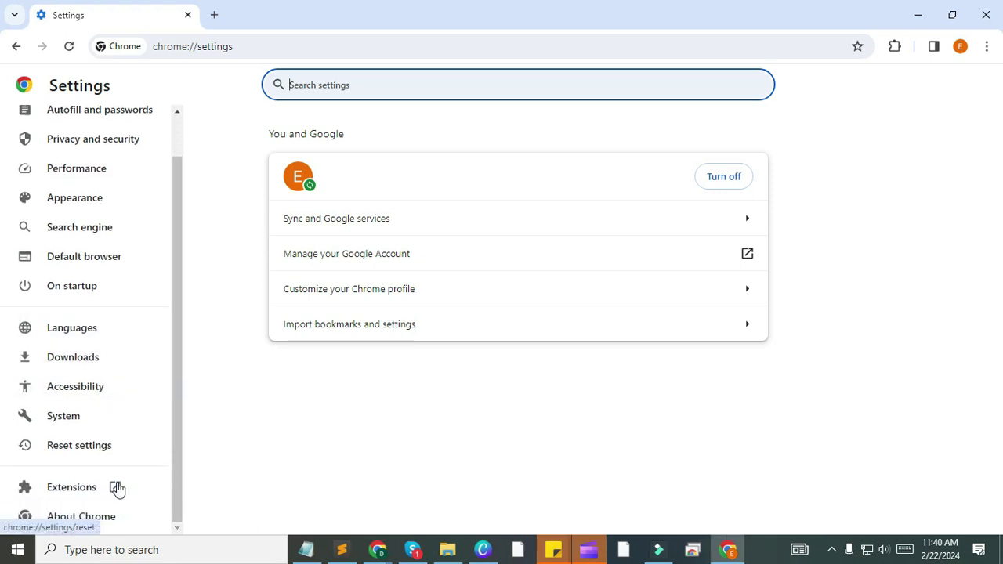
{"action": "left_click", "coordinate": [70, 494]}
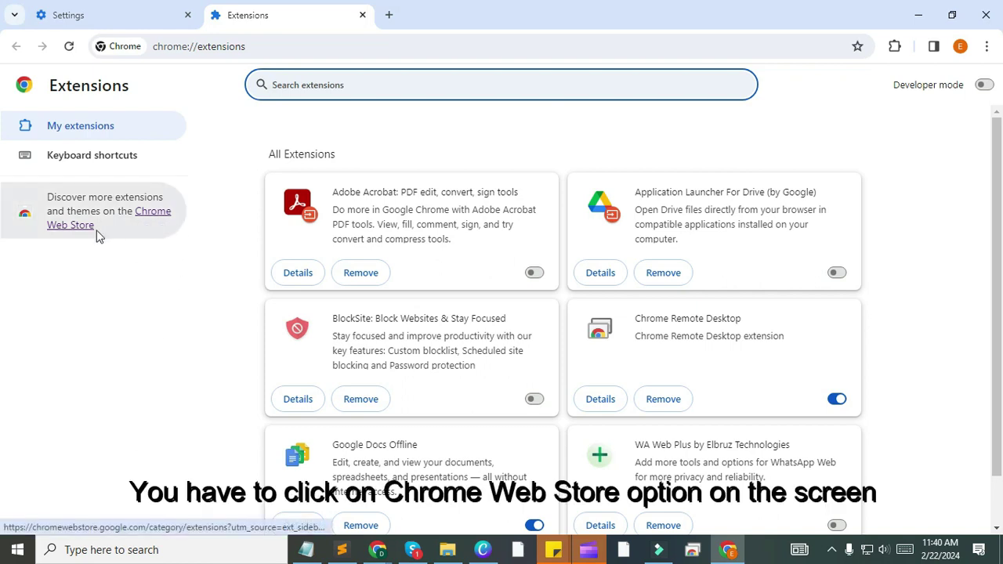
- Jump to the Chrome Web Store's Extensions category and browse the recommended extensions
{"action": "left_click", "coordinate": [144, 218]}
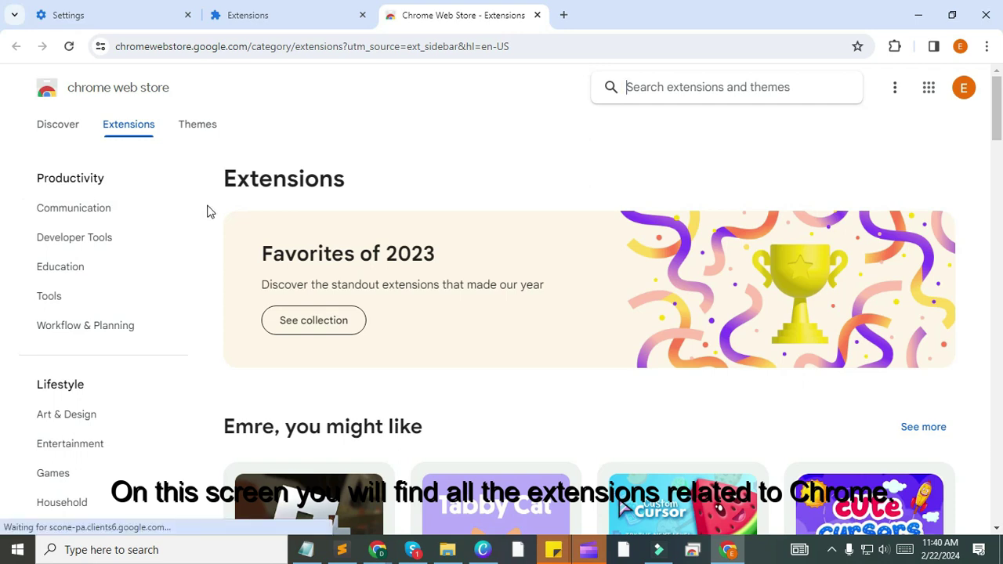
{"action": "scroll", "coordinate": [210, 211], "scroll_direction": "down", "scroll_amount": 1}
{"action": "scroll", "coordinate": [210, 211], "scroll_direction": "down", "scroll_amount": 1}
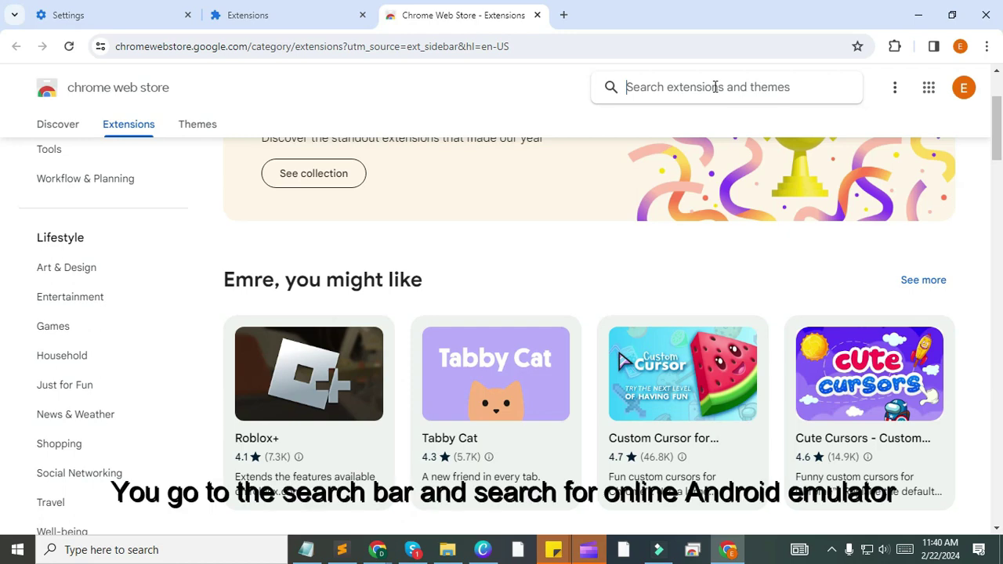
- Search the Web Store for 'online android emulater' and open the ApkOnline APK manager result
{"action": "type", "text": "on"}
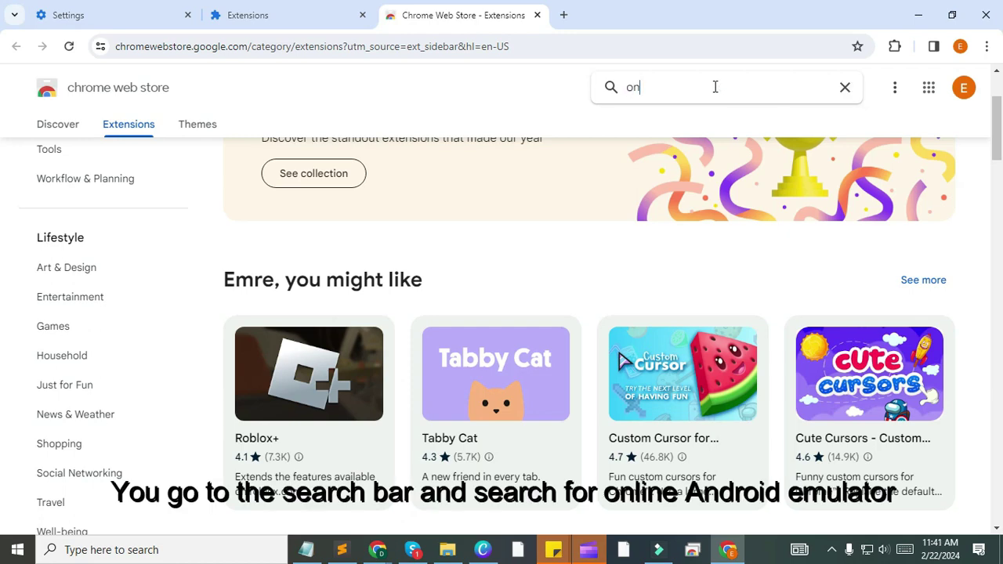
{"action": "type", "text": "line a"}
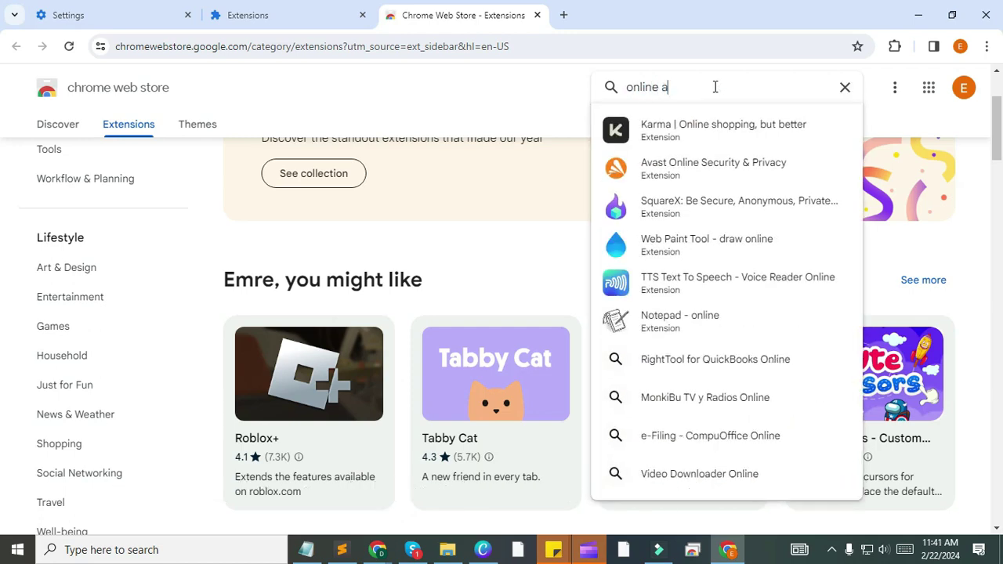
{"action": "type", "text": "ndro"}
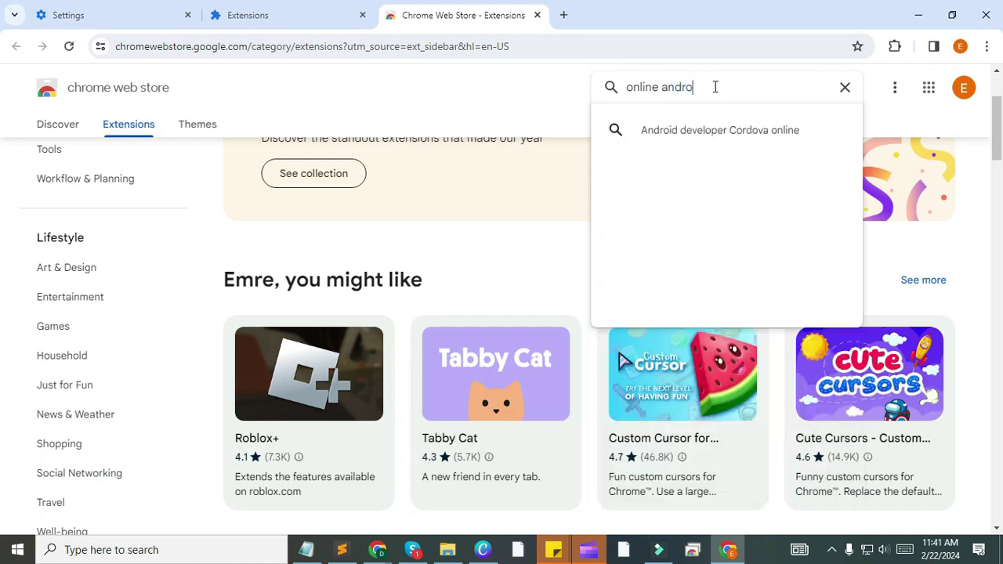
{"action": "type", "text": "id"}
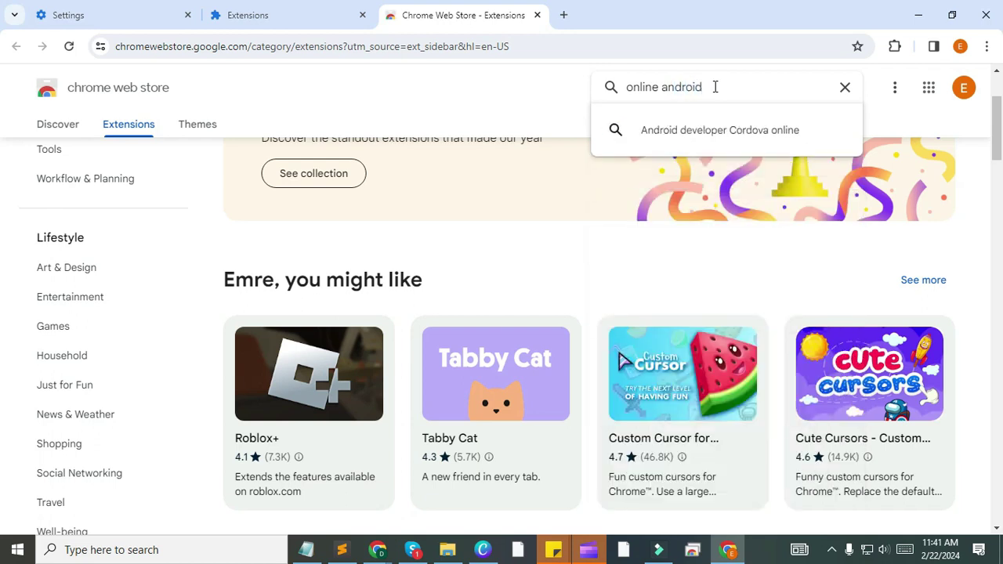
{"action": "type", "text": " em"}
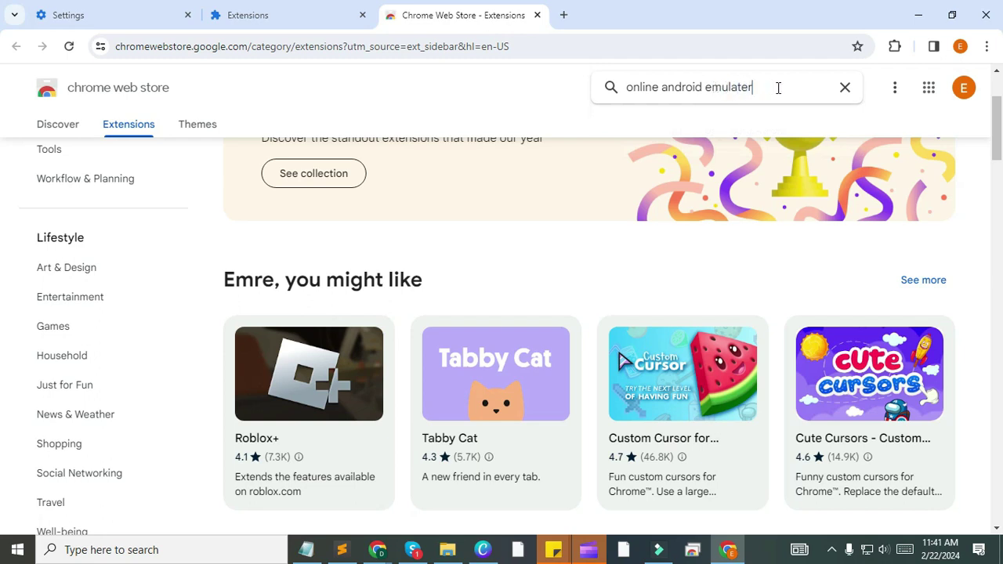
{"action": "type", "text": "ulater"}
{"action": "key", "text": "Return"}
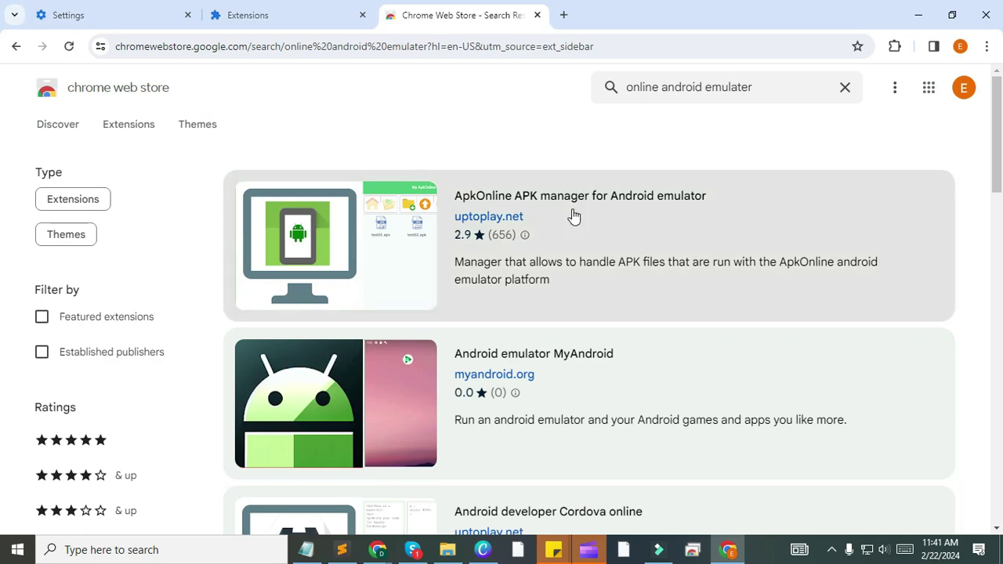
{"action": "left_click", "coordinate": [497, 208]}
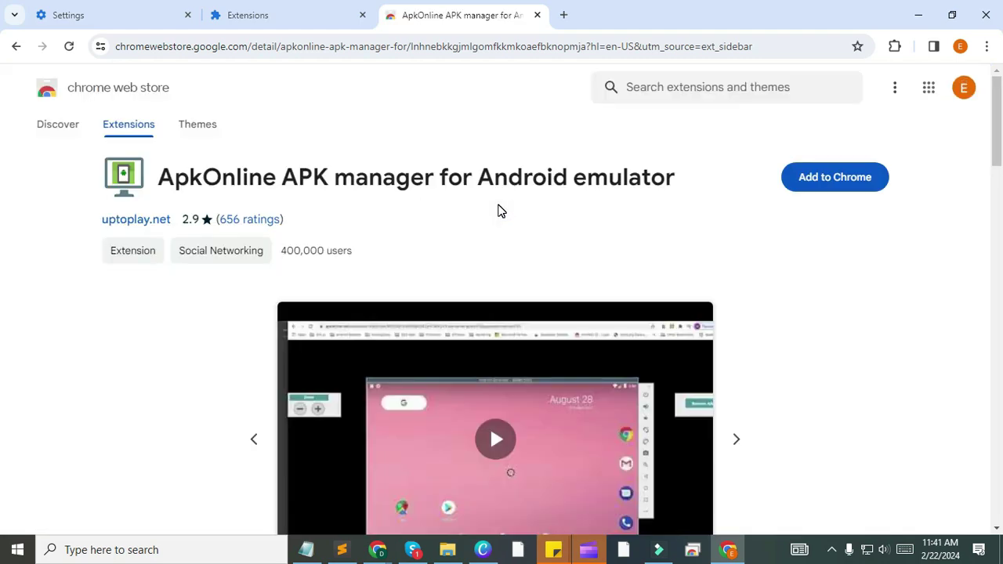
- Review the ApkOnline extension's overview, reviews and details, then start adding it to Chrome
{"action": "left_click_drag", "start_coordinate": [152, 184], "coordinate": [269, 194]}
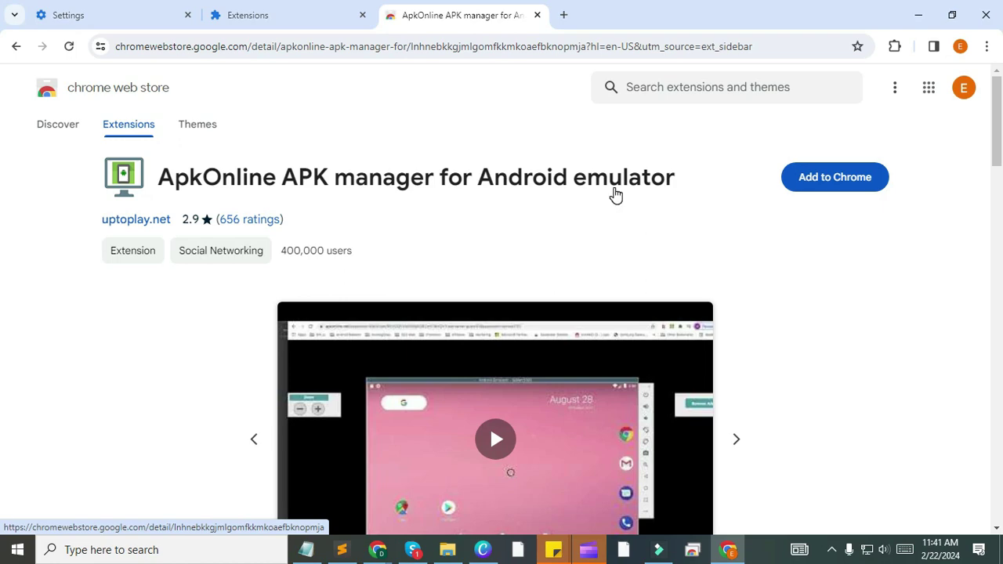
{"action": "scroll", "coordinate": [616, 195], "scroll_direction": "down", "scroll_amount": 2}
{"action": "scroll", "coordinate": [580, 322], "scroll_direction": "down", "scroll_amount": 4}
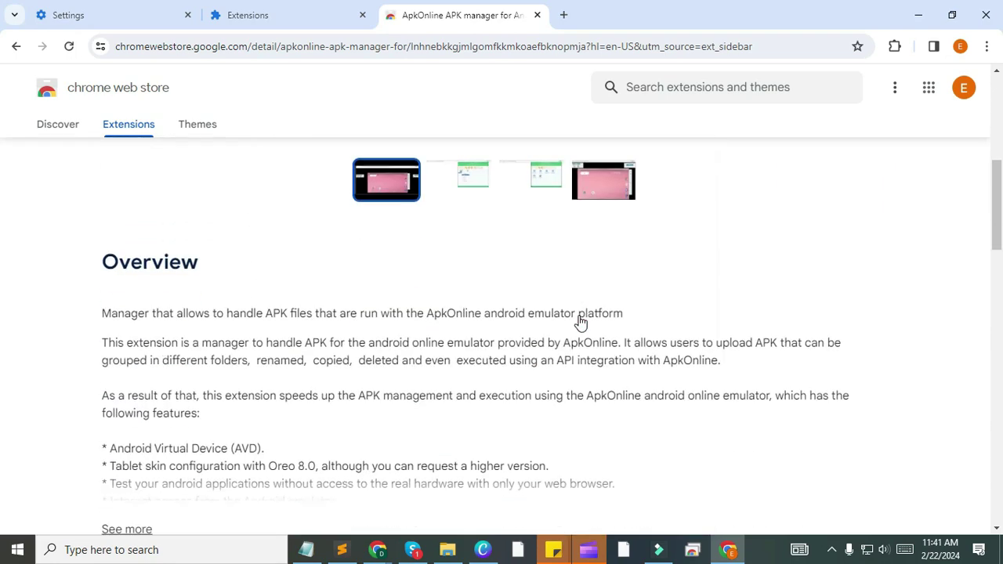
{"action": "scroll", "coordinate": [579, 315], "scroll_direction": "down", "scroll_amount": 7}
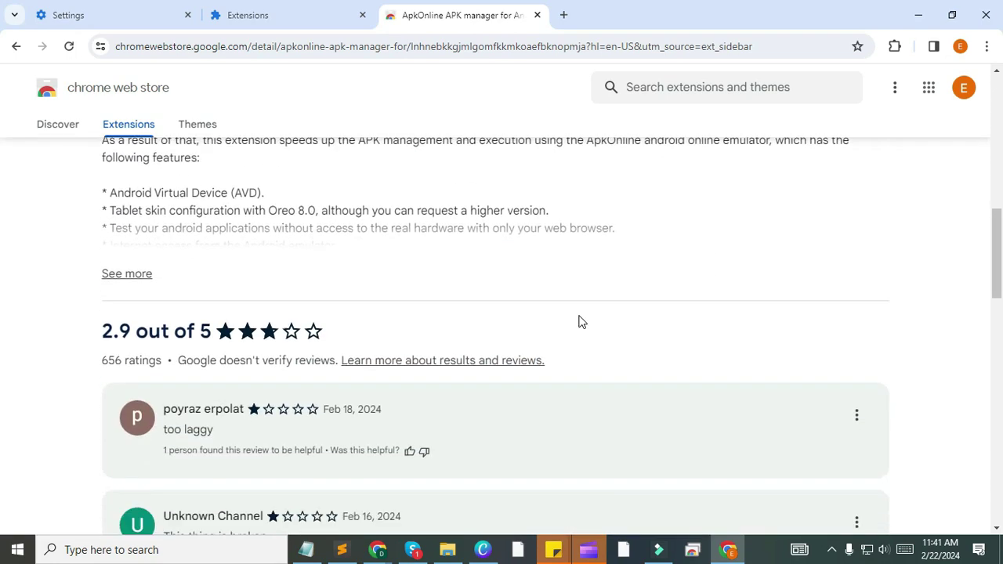
{"action": "scroll", "coordinate": [580, 322], "scroll_direction": "down", "scroll_amount": 3}
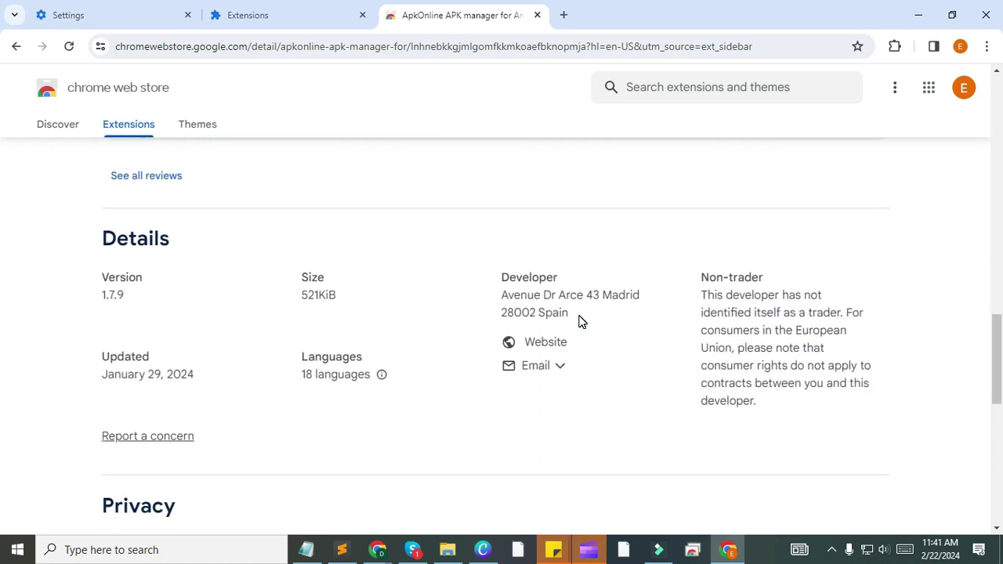
{"action": "scroll", "coordinate": [581, 322], "scroll_direction": "up", "scroll_amount": 12}
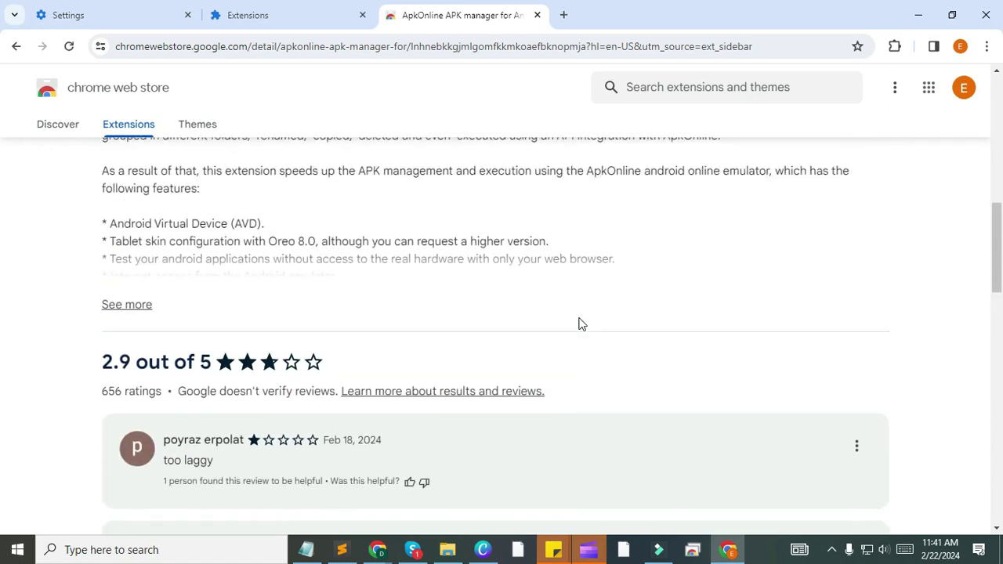
{"action": "scroll", "coordinate": [580, 322], "scroll_direction": "up", "scroll_amount": 4}
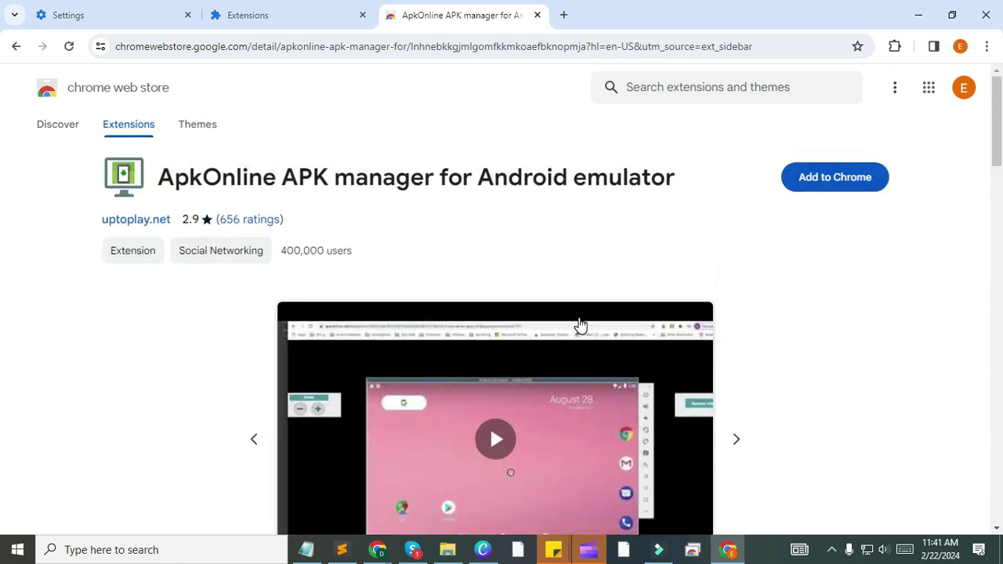
{"action": "left_click", "coordinate": [835, 180]}
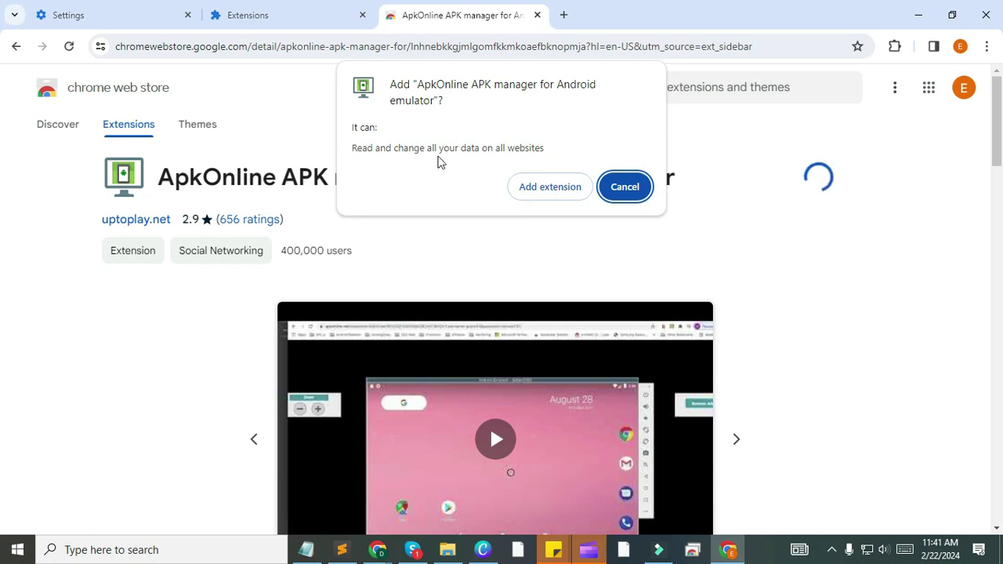
- Confirm adding ApkOnline, dismiss the notice, and verify it appears in the Extensions menu
{"action": "left_click", "coordinate": [549, 192]}
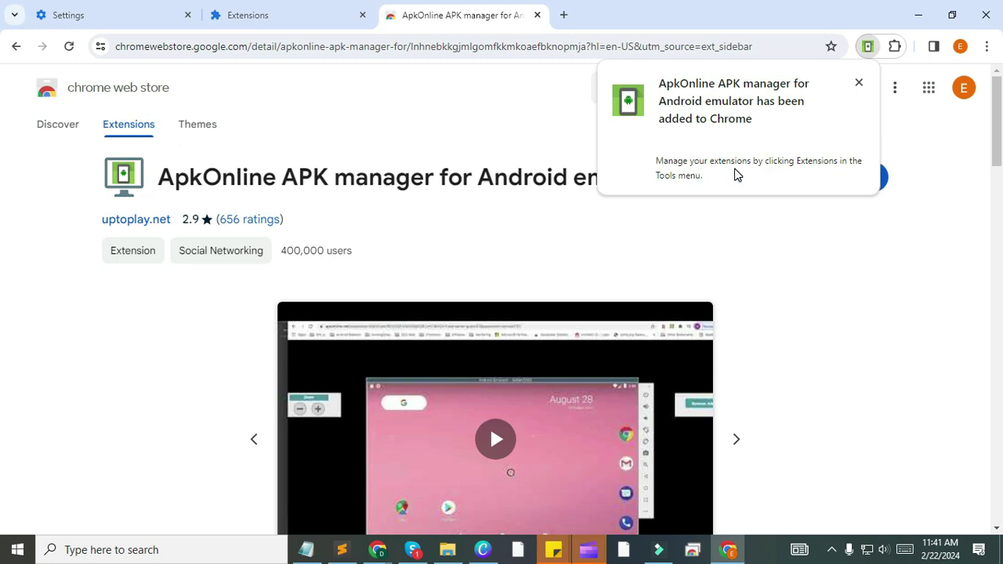
{"action": "left_click", "coordinate": [856, 86]}
{"action": "left_click", "coordinate": [894, 46]}
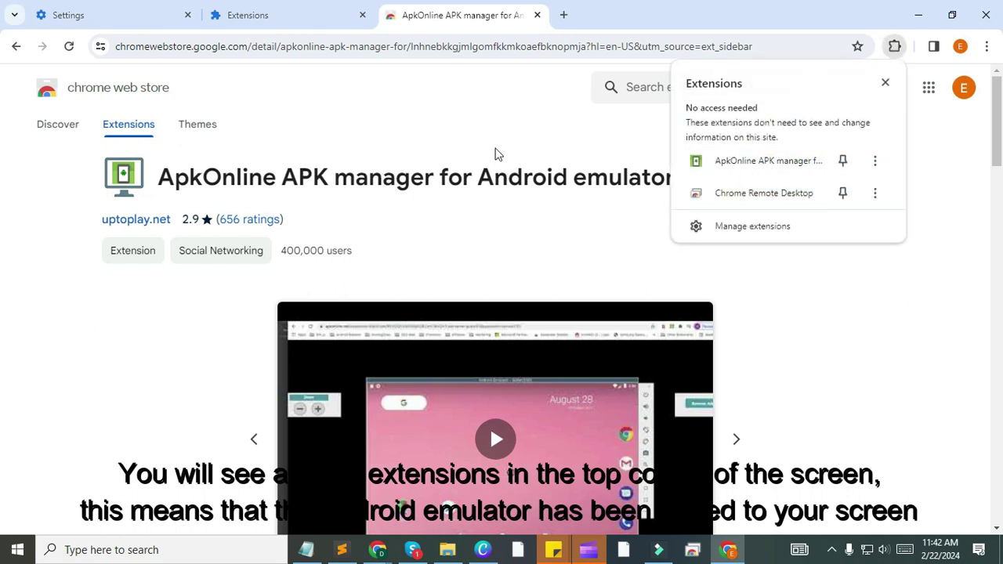
{"action": "left_click", "coordinate": [490, 144]}
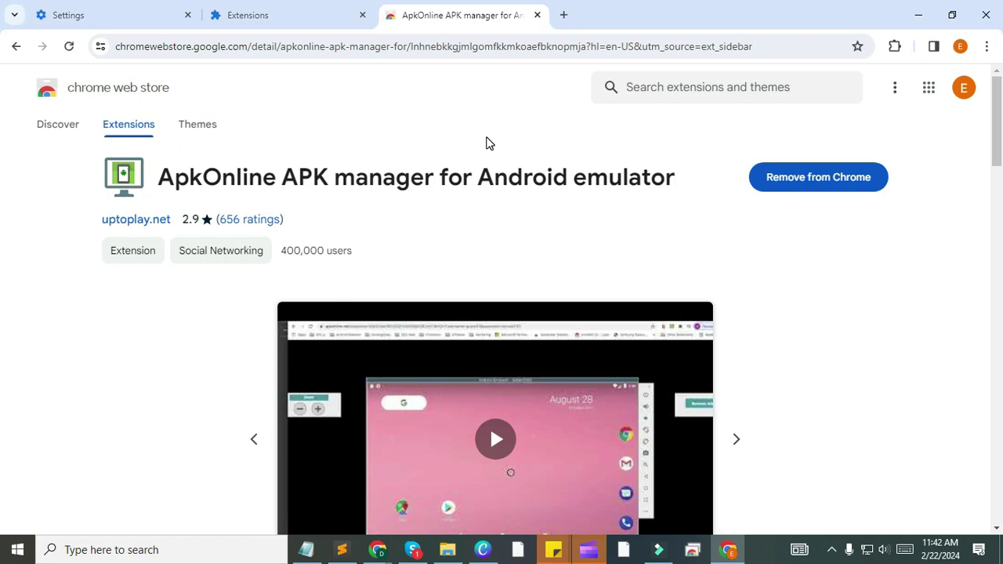
- Close the Web Store, Extensions and Settings tabs, leaving only a fresh New Tab
{"action": "left_click", "coordinate": [537, 15]}
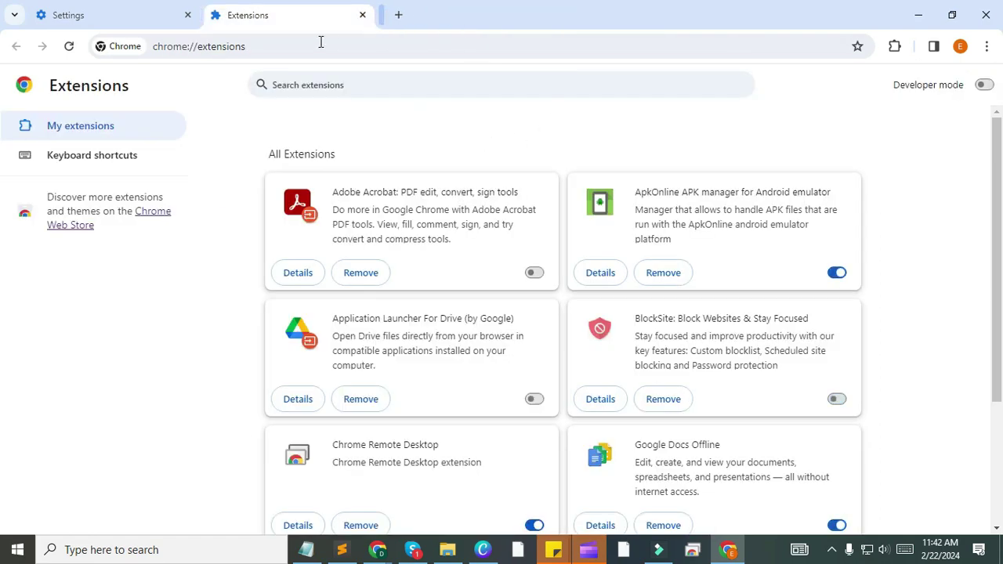
{"action": "left_click", "coordinate": [362, 15]}
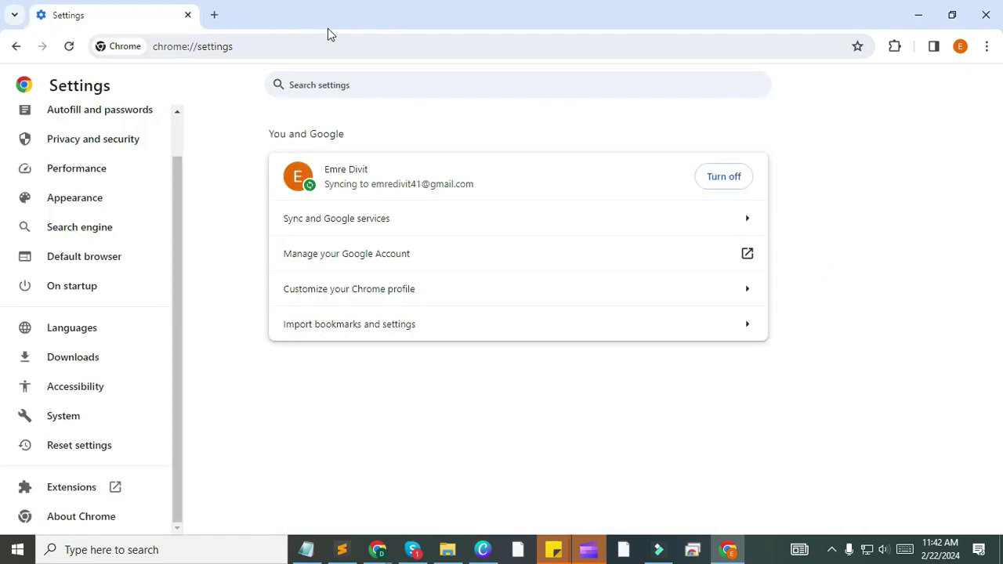
{"action": "left_click", "coordinate": [215, 14]}
{"action": "left_click", "coordinate": [188, 15]}
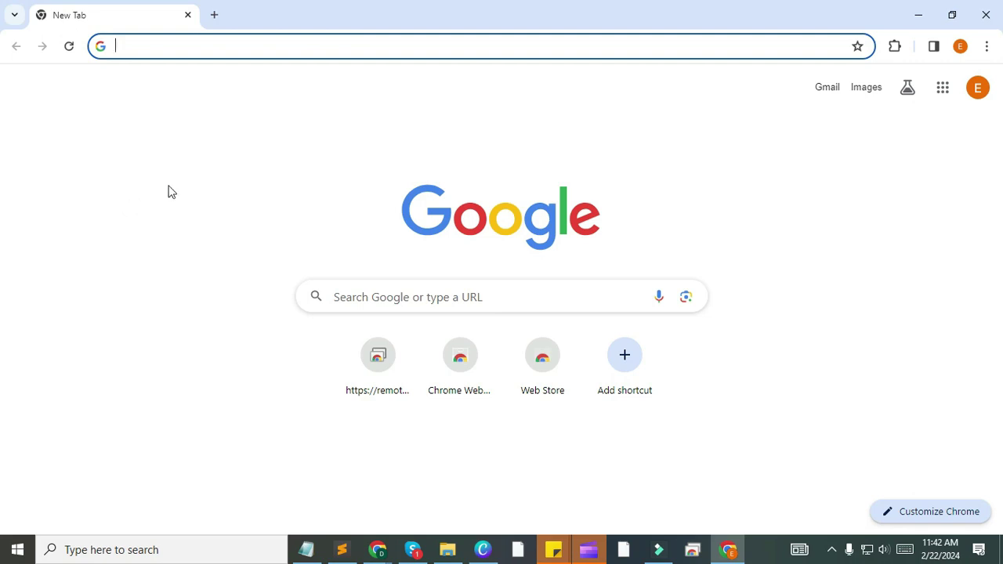
{"action": "left_click", "coordinate": [894, 48]}
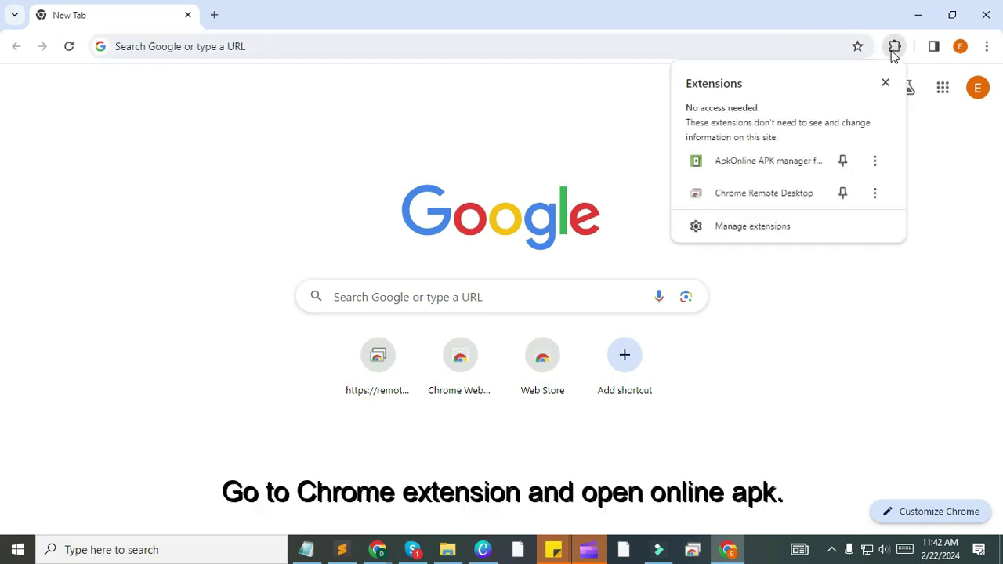
- Launch ApkOnline, close its ad video, enter the emulator, and open RunEmulator.apk
{"action": "left_click", "coordinate": [725, 166]}
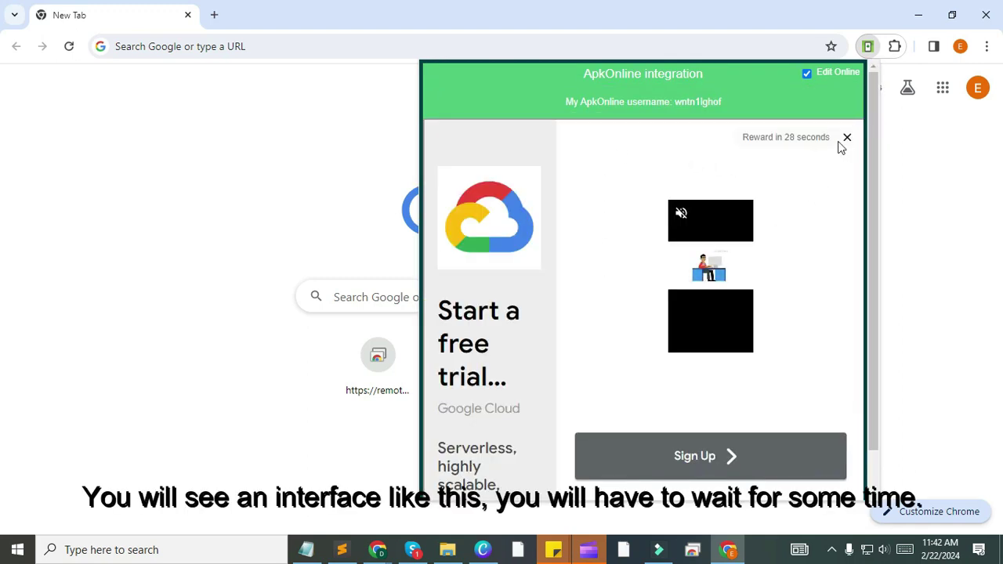
{"action": "left_click", "coordinate": [846, 138]}
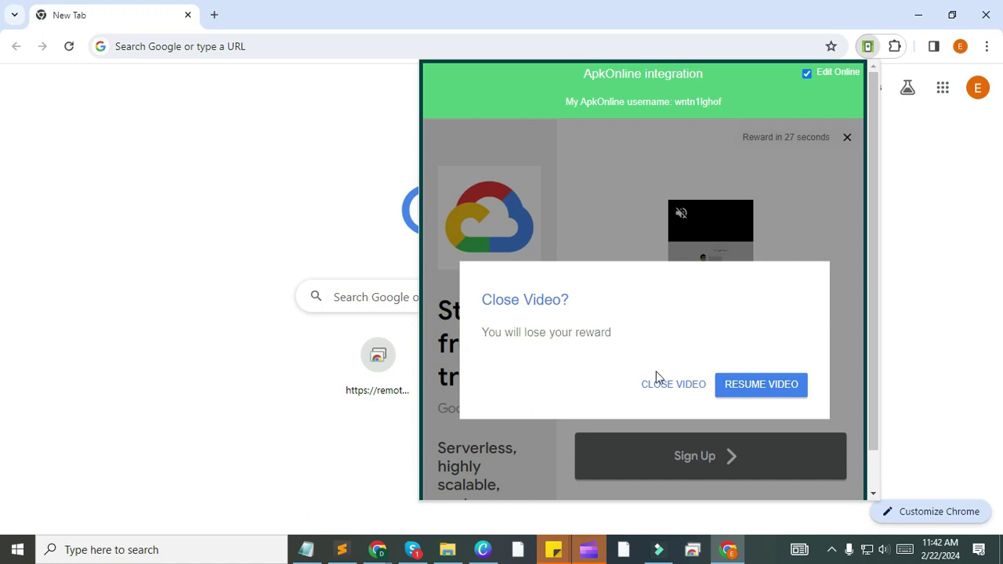
{"action": "left_click", "coordinate": [680, 383]}
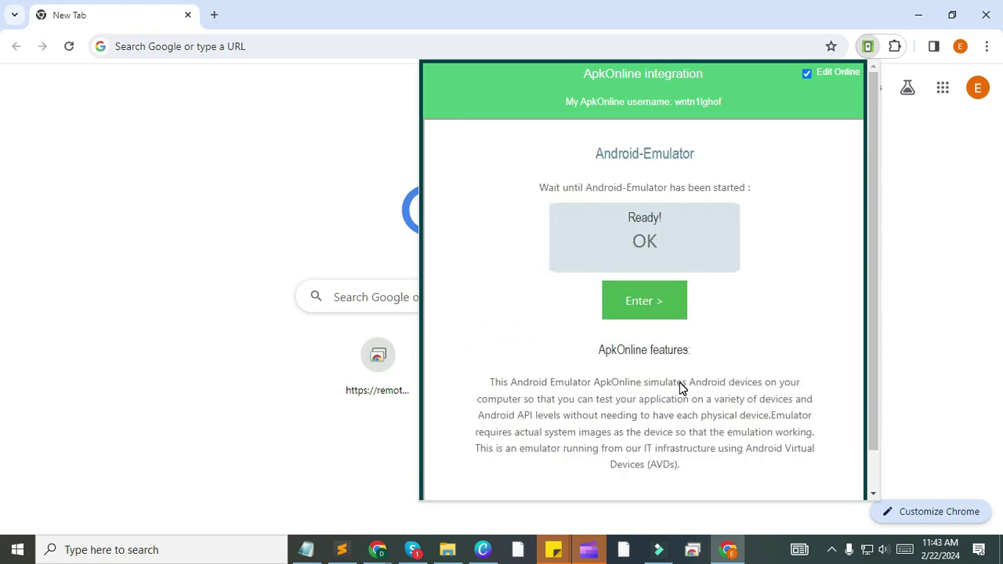
{"action": "left_click", "coordinate": [646, 303]}
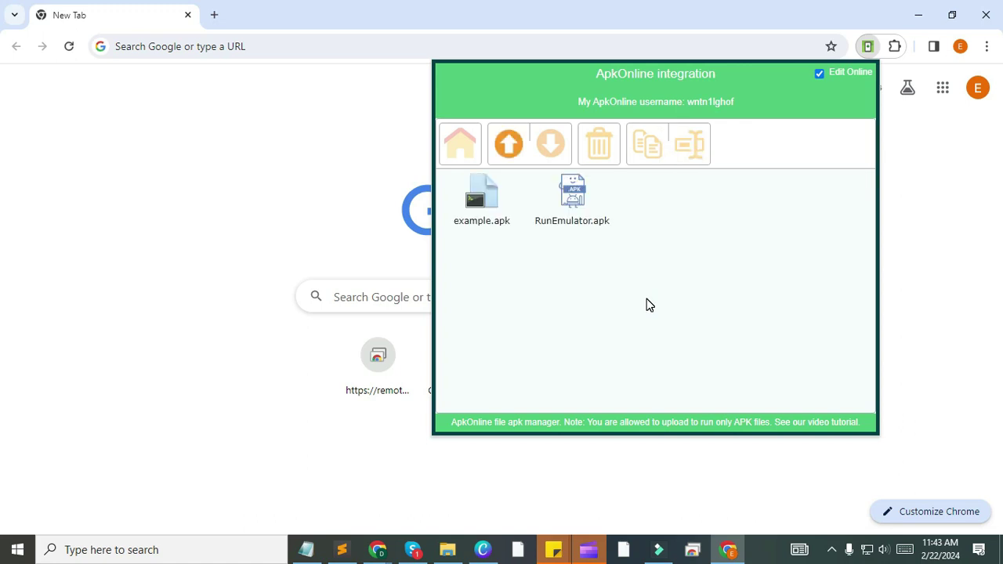
{"action": "left_click", "coordinate": [573, 203]}
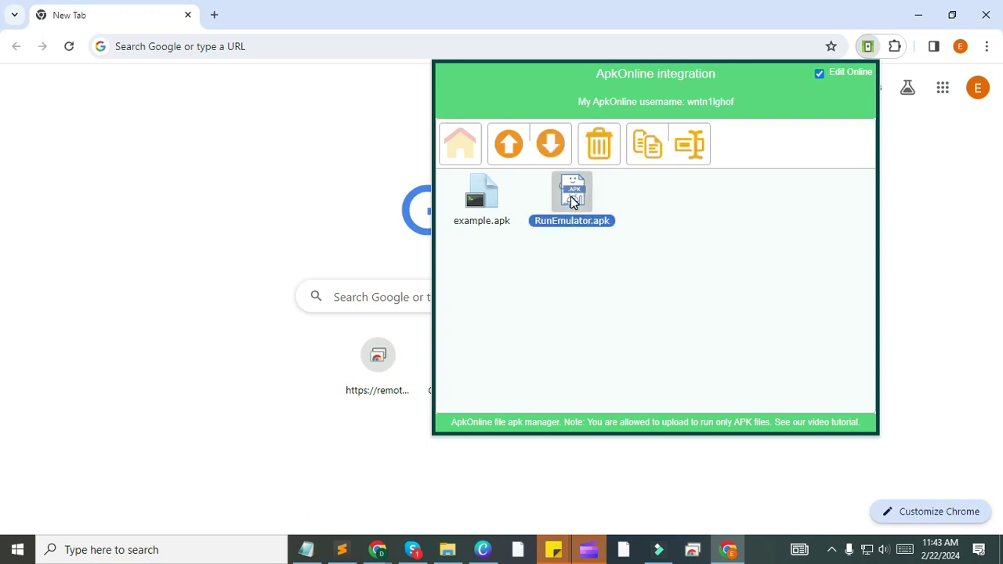
{"action": "double_click", "coordinate": [572, 201]}
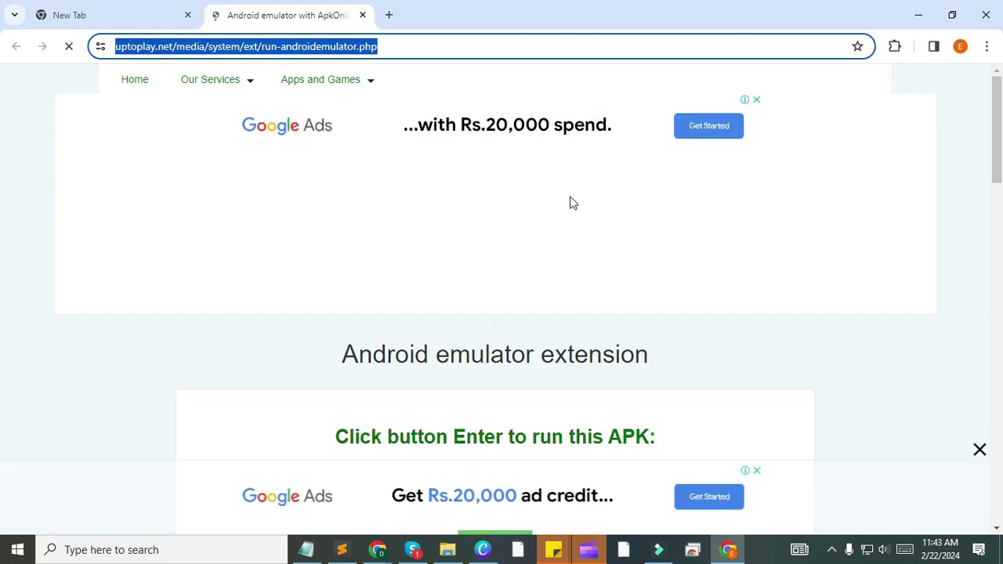
- On the uptoplay.net page, choose Enter to run RunEmulator.apk in the online emulator
{"action": "scroll", "coordinate": [565, 217], "scroll_direction": "down", "scroll_amount": 1}
{"action": "scroll", "coordinate": [566, 217], "scroll_direction": "down", "scroll_amount": 1}
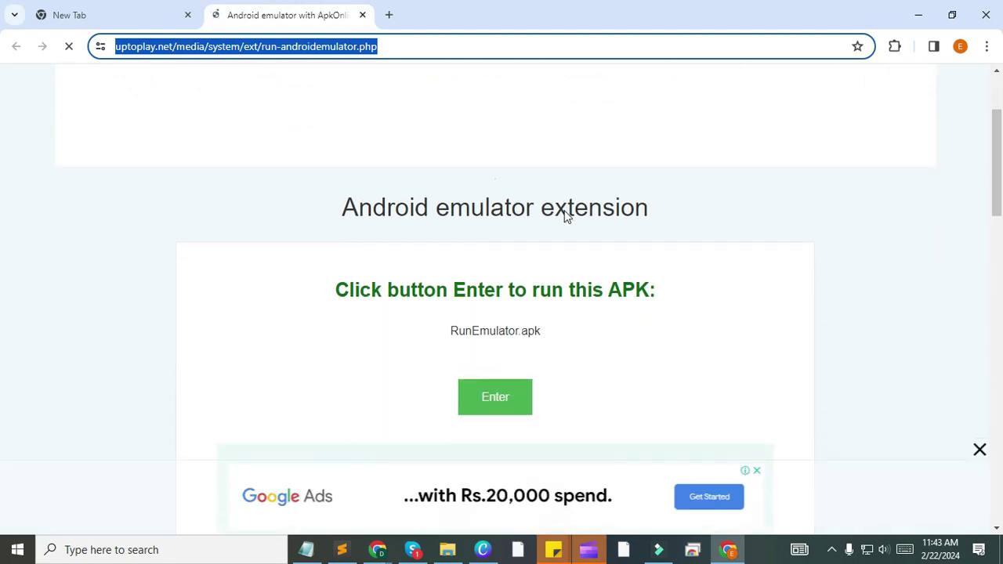
{"action": "scroll", "coordinate": [565, 217], "scroll_direction": "down", "scroll_amount": 1}
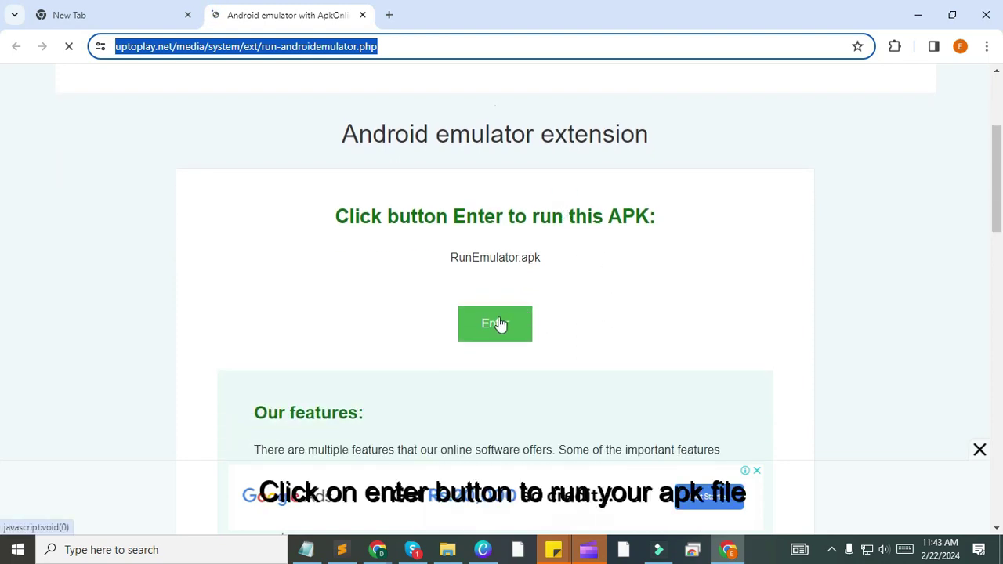
{"action": "left_click", "coordinate": [499, 325]}
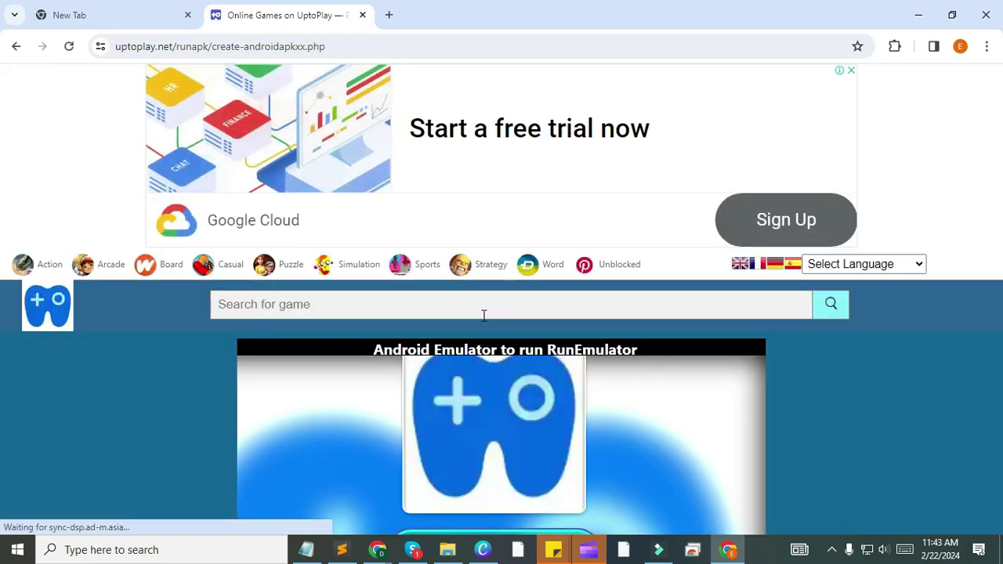
- Start the UptoPlay Android emulator and close the ad video, forfeiting the reward
{"action": "scroll", "coordinate": [484, 316], "scroll_direction": "down", "scroll_amount": 1}
{"action": "scroll", "coordinate": [483, 314], "scroll_direction": "down", "scroll_amount": 3}
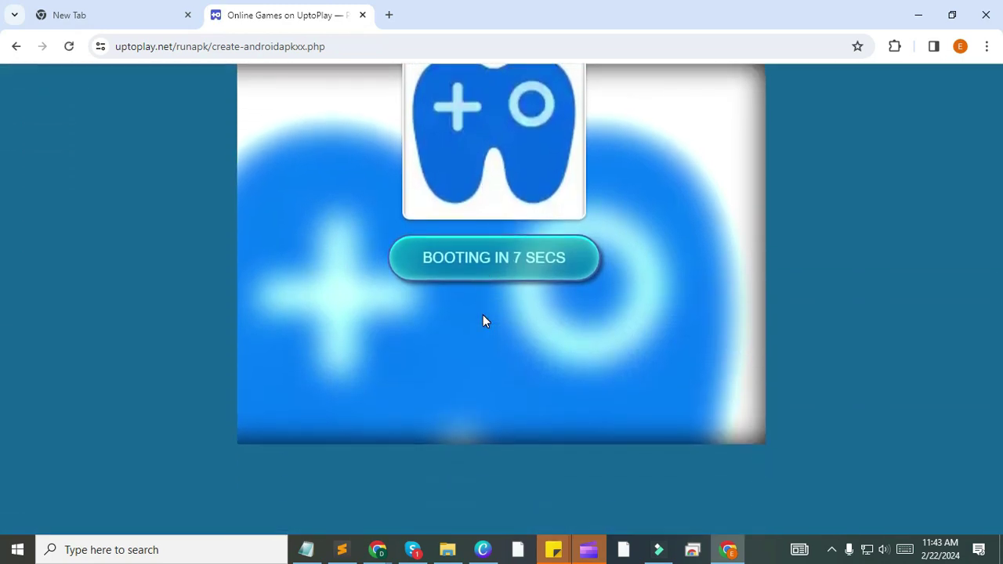
{"action": "scroll", "coordinate": [482, 315], "scroll_direction": "up", "scroll_amount": 1}
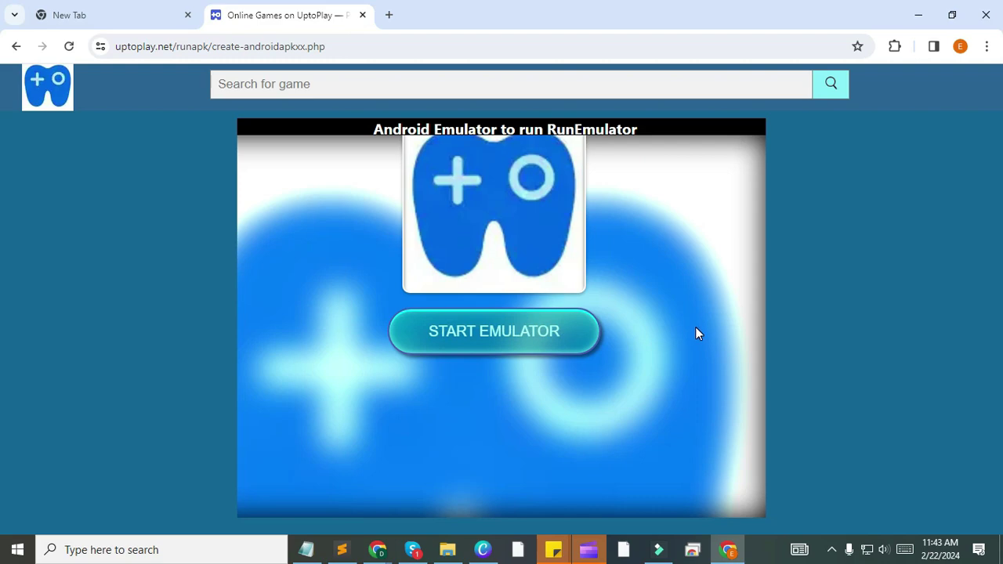
{"action": "left_click", "coordinate": [519, 349]}
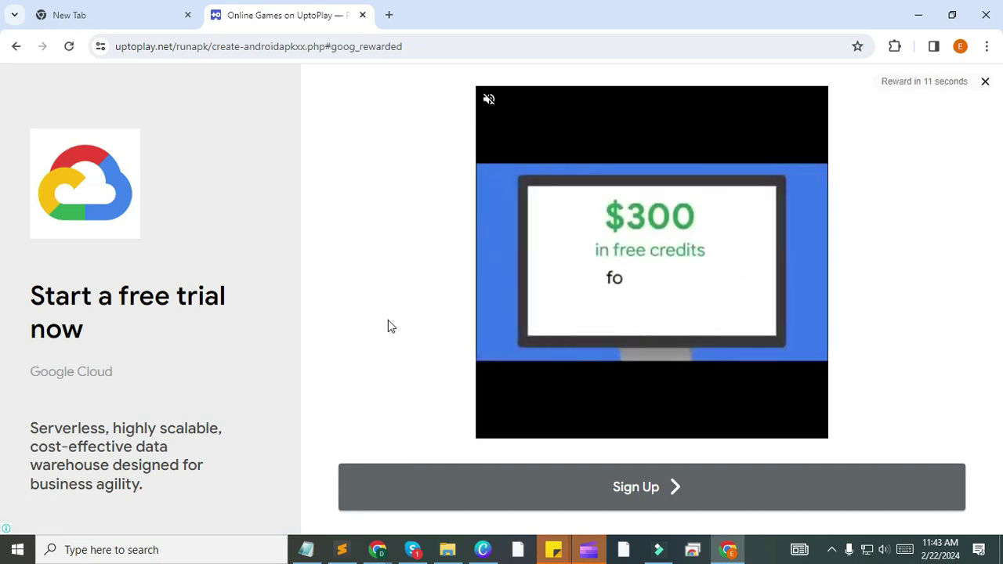
{"action": "left_click", "coordinate": [985, 81]}
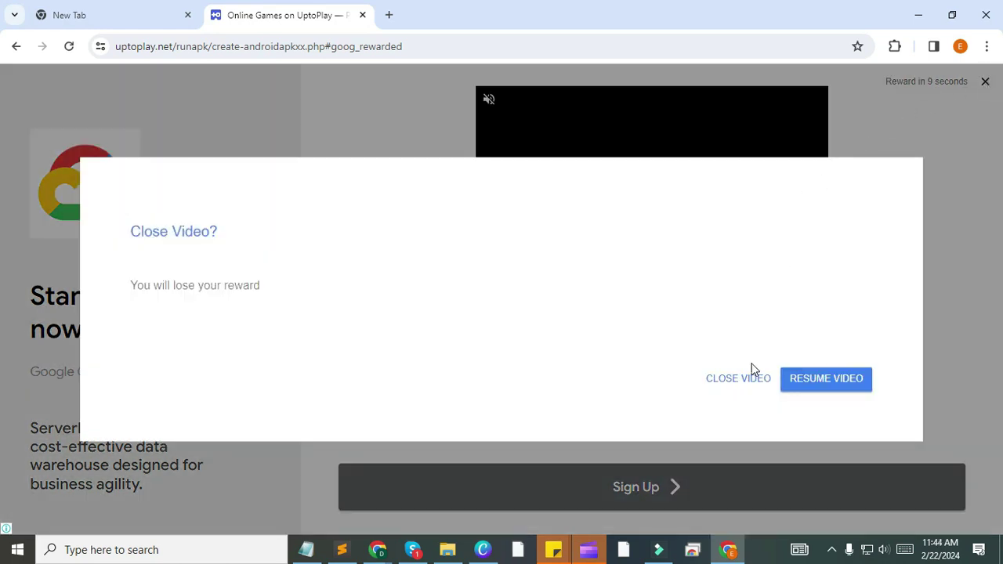
{"action": "left_click", "coordinate": [747, 384]}
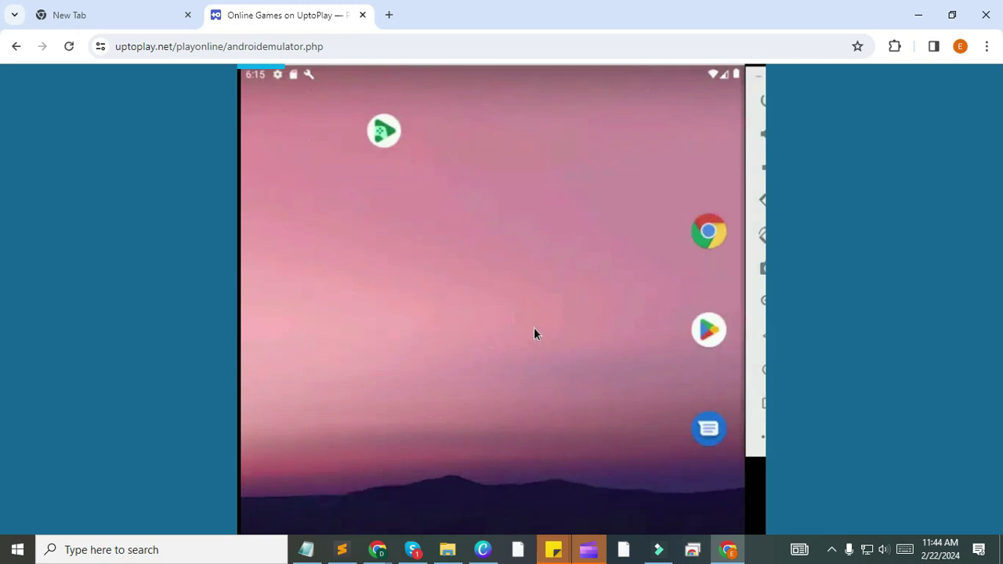
- In the emulator, open Google search, pull down and close the notification shade, and return to the app list
{"action": "scroll", "coordinate": [532, 326], "scroll_direction": "down", "scroll_amount": 2}
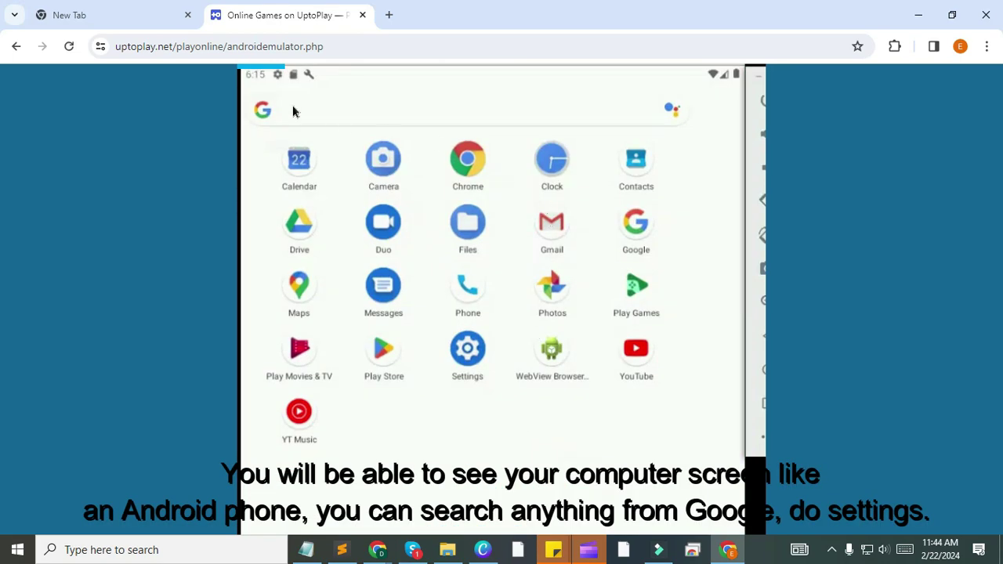
{"action": "left_click", "coordinate": [439, 112]}
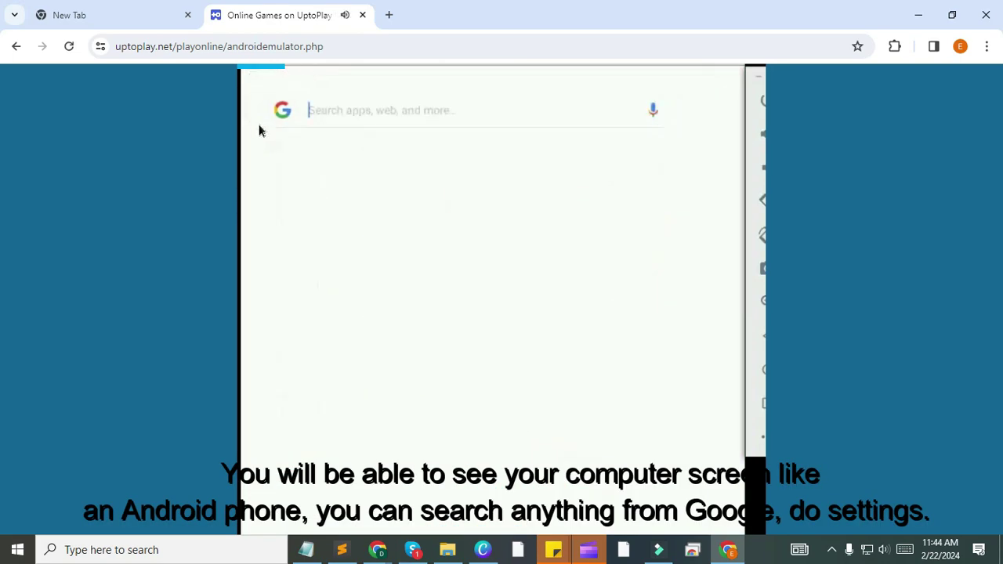
{"action": "left_click", "coordinate": [354, 112]}
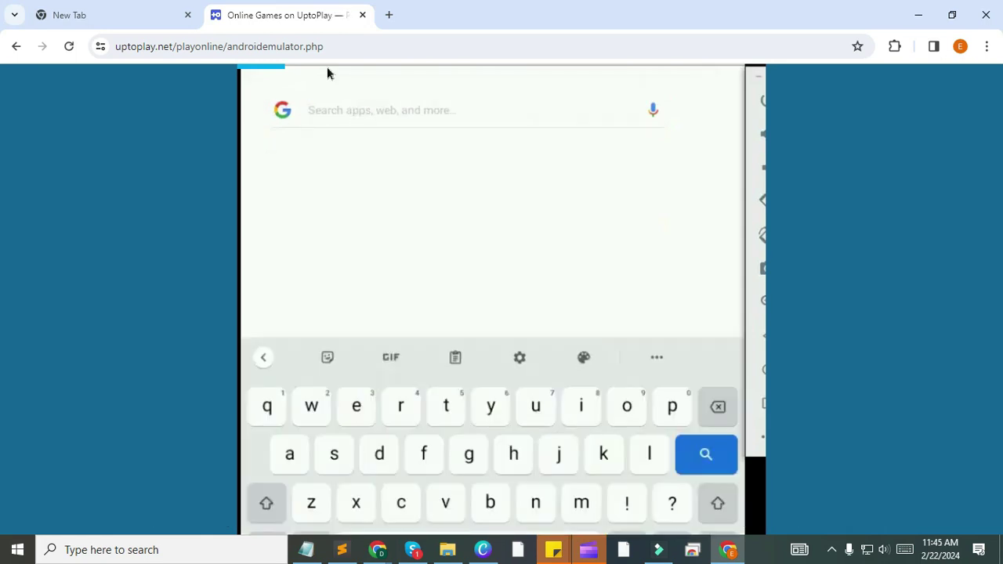
{"action": "left_click_drag", "start_coordinate": [324, 79], "coordinate": [284, 66]}
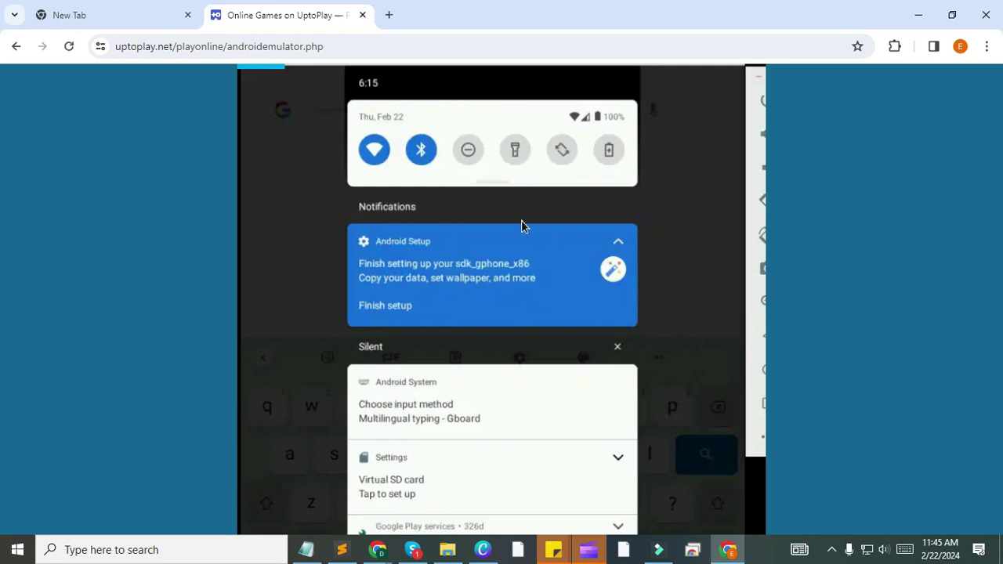
{"action": "left_click", "coordinate": [564, 231]}
{"action": "left_click", "coordinate": [479, 323]}
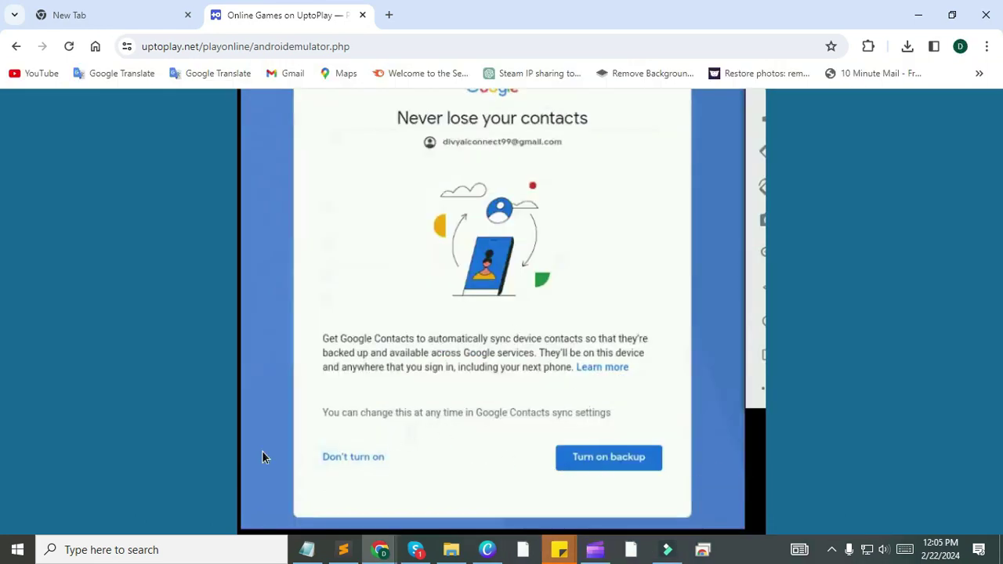
- Decline contacts backup, agree to Google's terms, and accept the Google services settings
{"action": "left_click", "coordinate": [358, 456]}
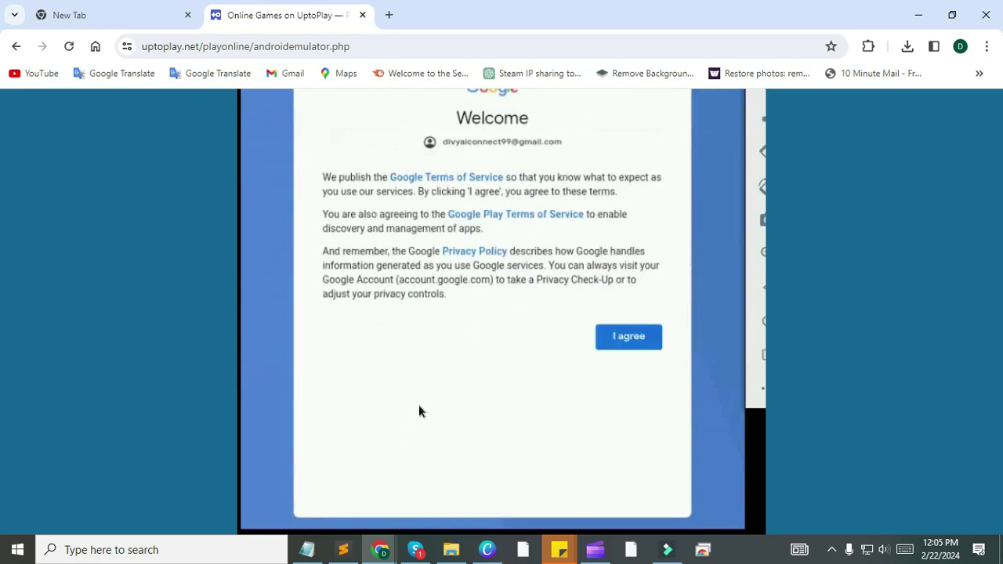
{"action": "left_click", "coordinate": [620, 339]}
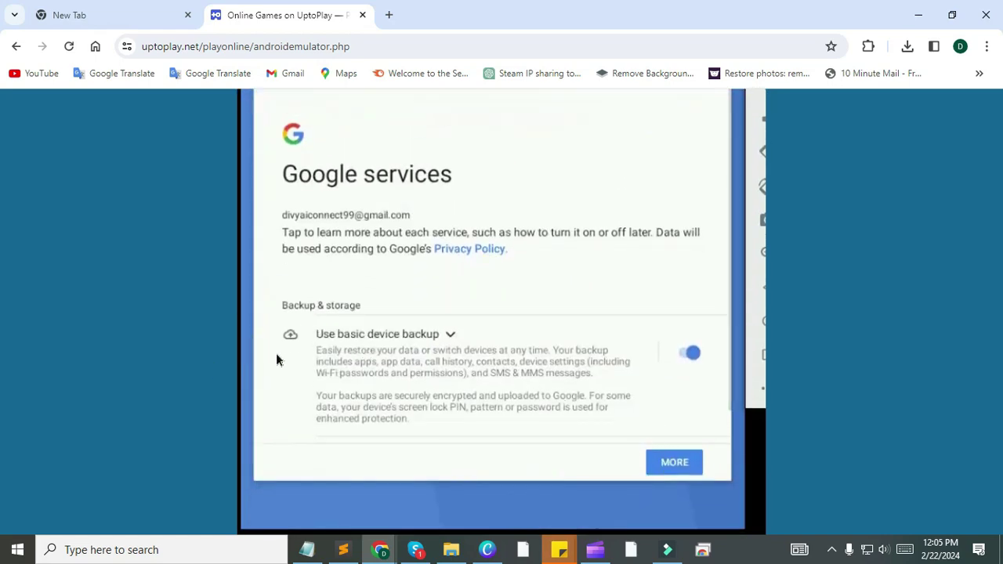
{"action": "scroll", "coordinate": [195, 307], "scroll_direction": "up", "scroll_amount": 3}
{"action": "scroll", "coordinate": [175, 305], "scroll_direction": "down", "scroll_amount": 3}
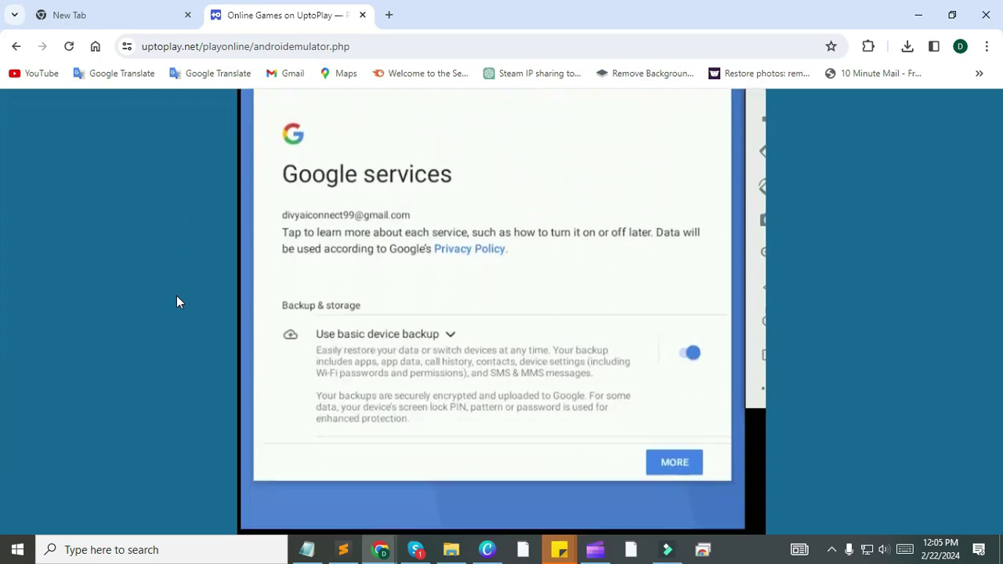
{"action": "left_click", "coordinate": [675, 462]}
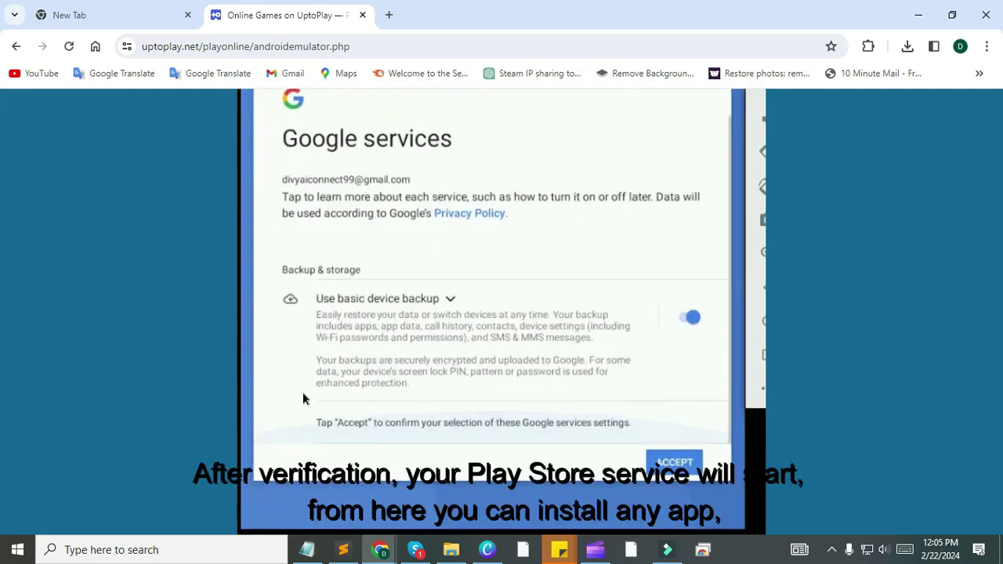
{"action": "left_click", "coordinate": [672, 462]}
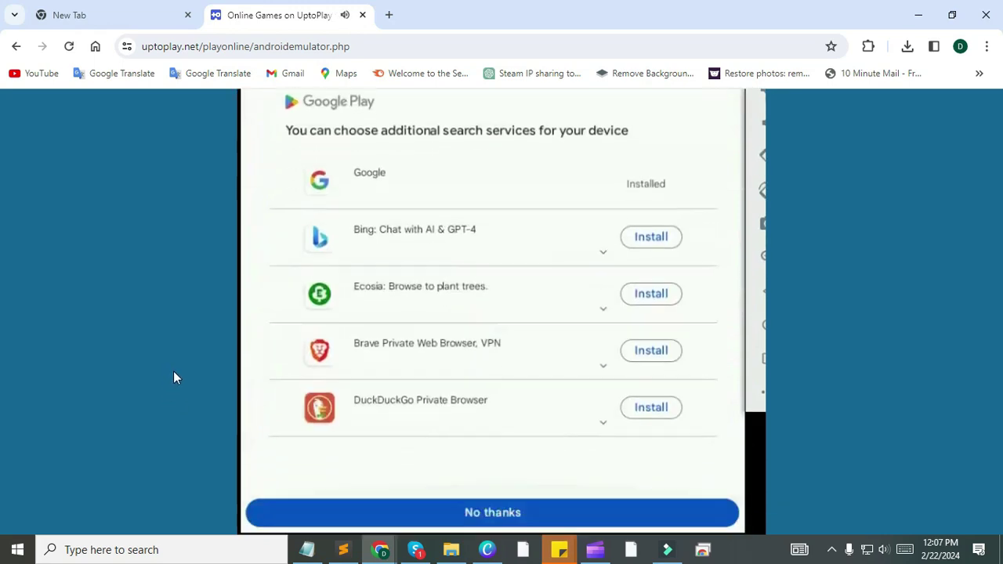
- Skip installing the additional search services and browsers offered by Google Play
{"action": "left_click", "coordinate": [482, 436]}
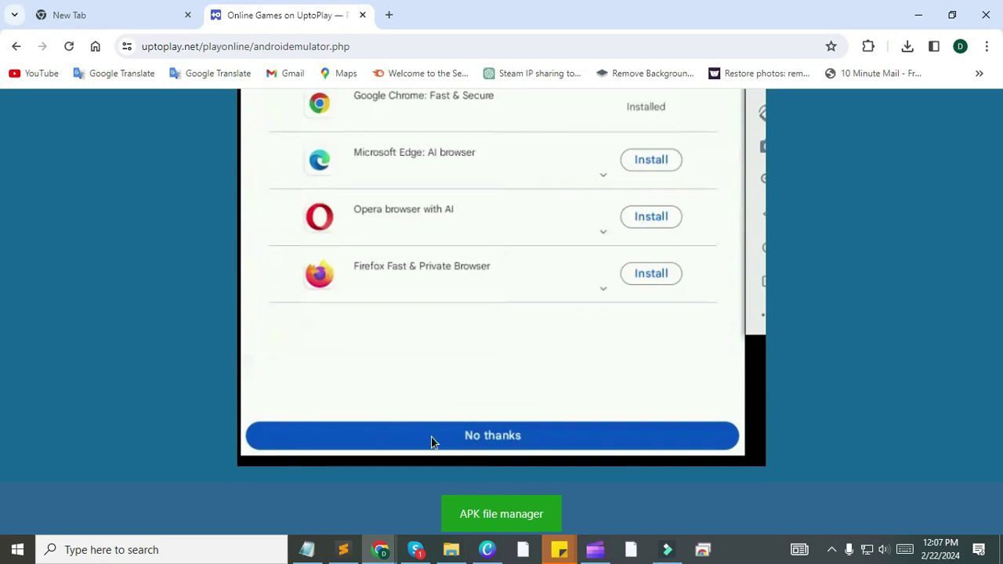
{"action": "left_click", "coordinate": [465, 439]}
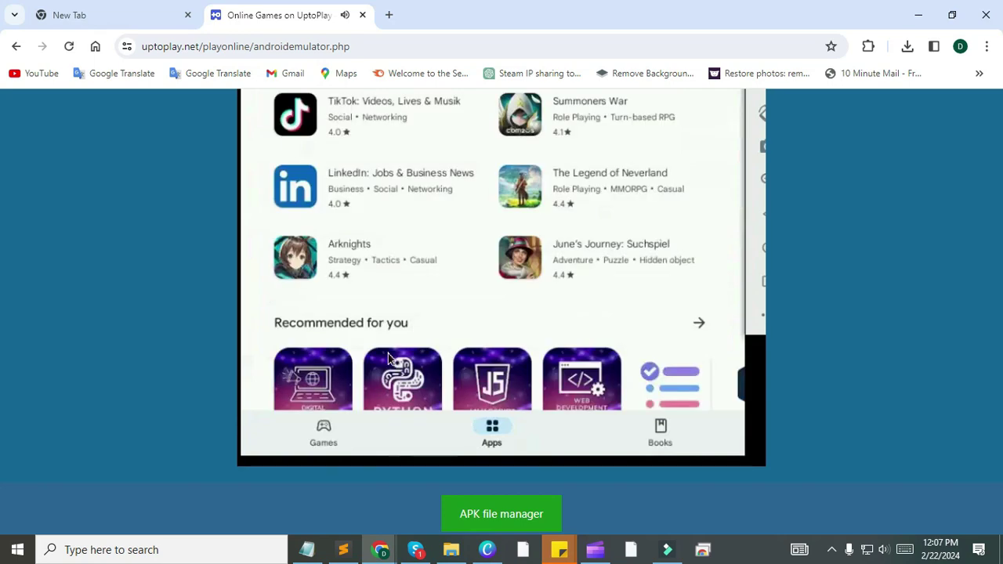
{"action": "scroll", "coordinate": [382, 367], "scroll_direction": "down", "scroll_amount": 5}
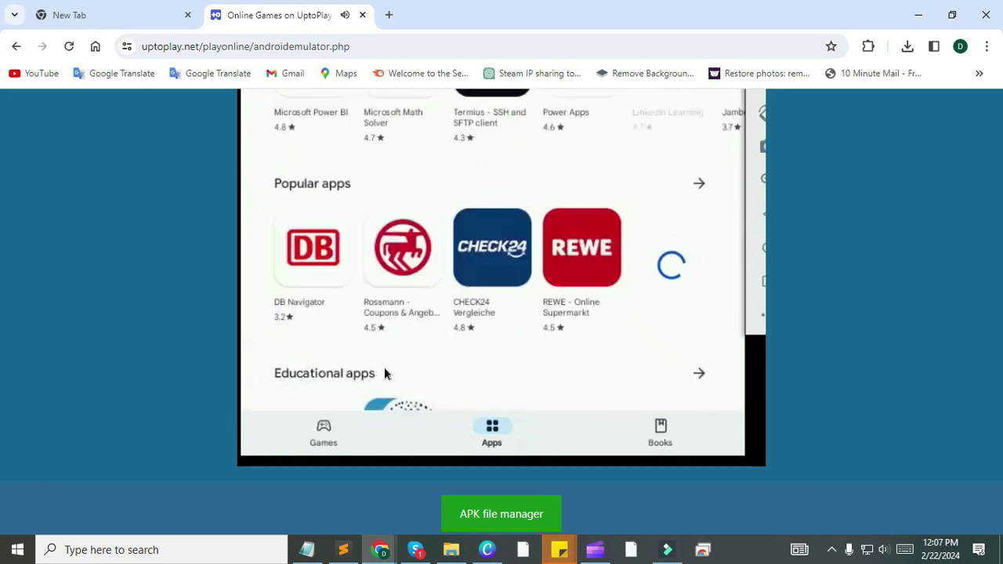
{"action": "scroll", "coordinate": [207, 294], "scroll_direction": "up", "scroll_amount": 3}
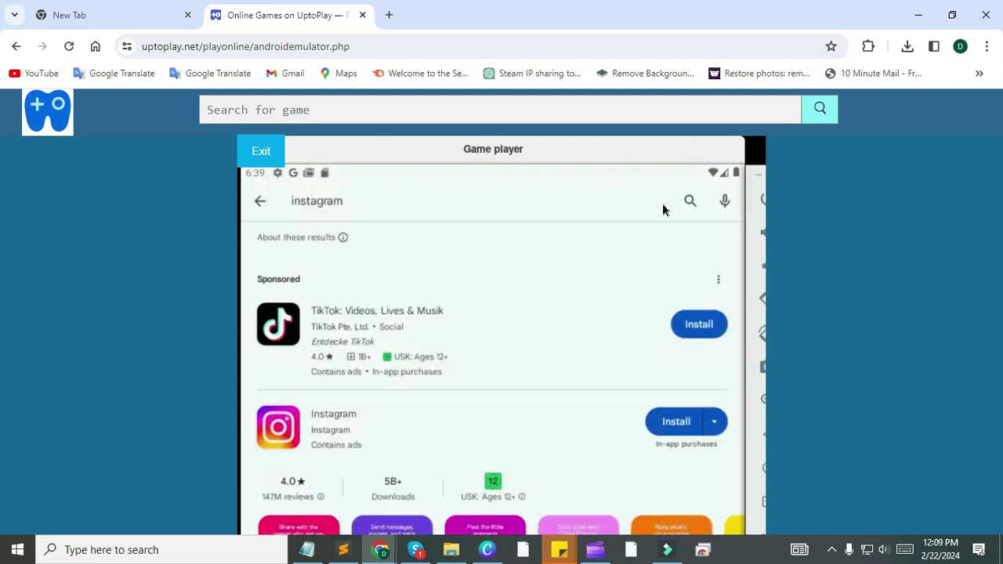
- Delete 'instagram' from the Play Store search field, leaving it empty
{"action": "left_click", "coordinate": [432, 202]}
{"action": "left_click", "coordinate": [431, 199]}
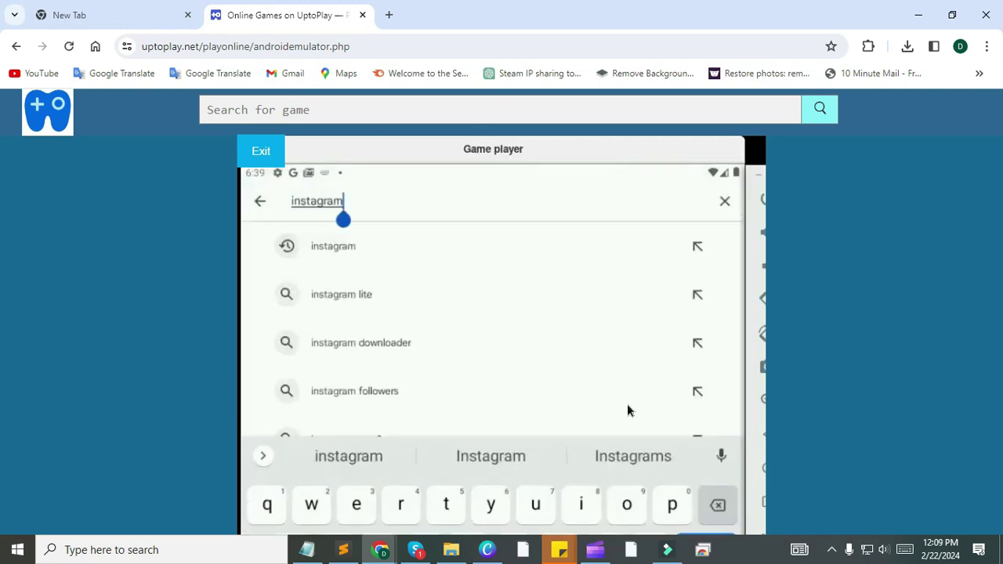
{"action": "left_click", "coordinate": [713, 506]}
{"action": "left_click", "coordinate": [712, 505]}
{"action": "left_click", "coordinate": [713, 505]}
{"action": "left_click", "coordinate": [713, 506]}
{"action": "left_click", "coordinate": [713, 506]}
{"action": "left_click", "coordinate": [713, 506]}
{"action": "left_click", "coordinate": [711, 505]}
{"action": "left_click", "coordinate": [710, 505]}
{"action": "left_click", "coordinate": [710, 506]}
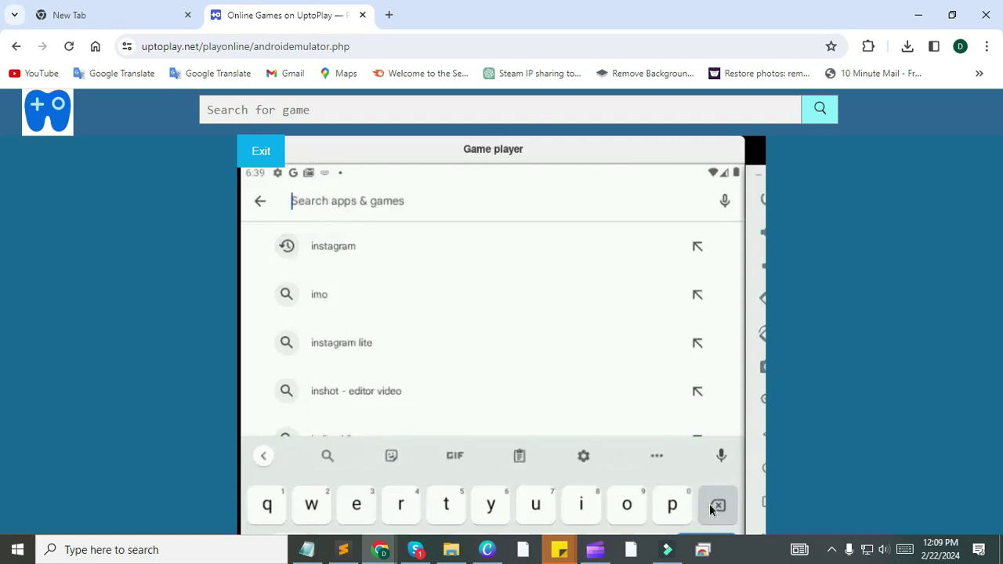
{"action": "scroll", "coordinate": [174, 392], "scroll_direction": "down", "scroll_amount": 2}
{"action": "scroll", "coordinate": [174, 391], "scroll_direction": "up", "scroll_amount": 1}
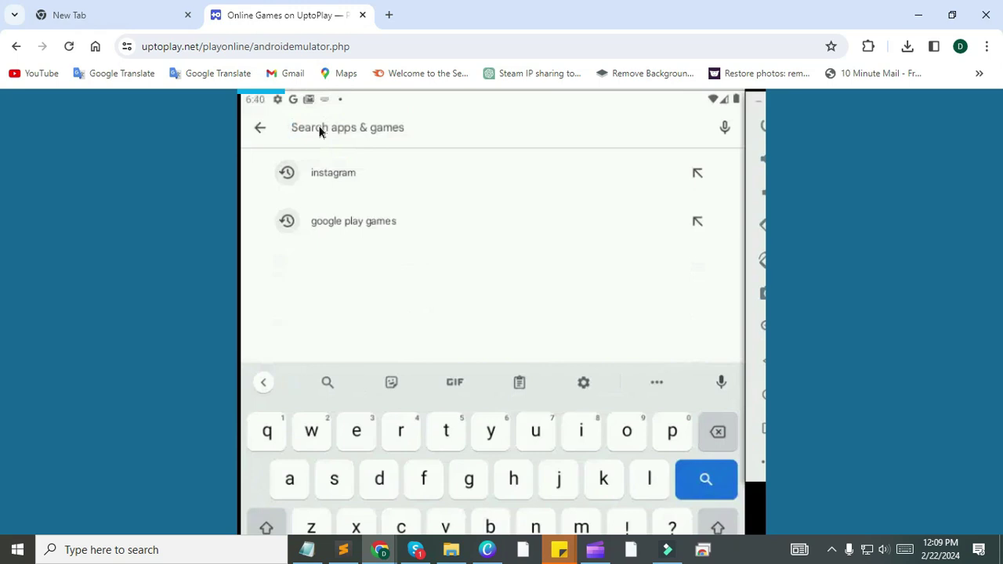
- Search the Play Store for 'bubble shooter'
{"action": "left_click", "coordinate": [505, 530]}
{"action": "left_click", "coordinate": [535, 431]}
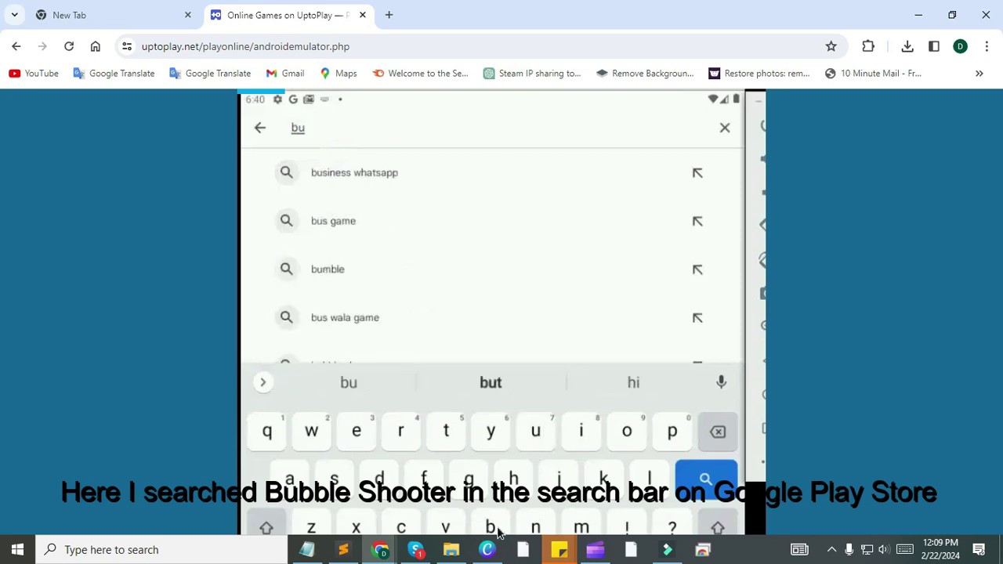
{"action": "left_click", "coordinate": [501, 531]}
{"action": "left_click", "coordinate": [489, 527]}
{"action": "left_click", "coordinate": [627, 484]}
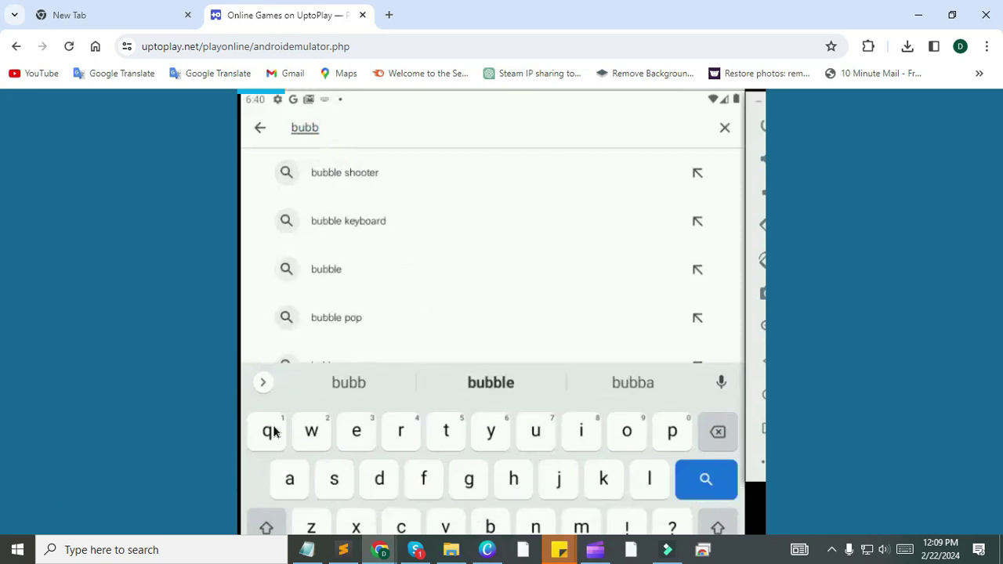
{"action": "left_click", "coordinate": [358, 431]}
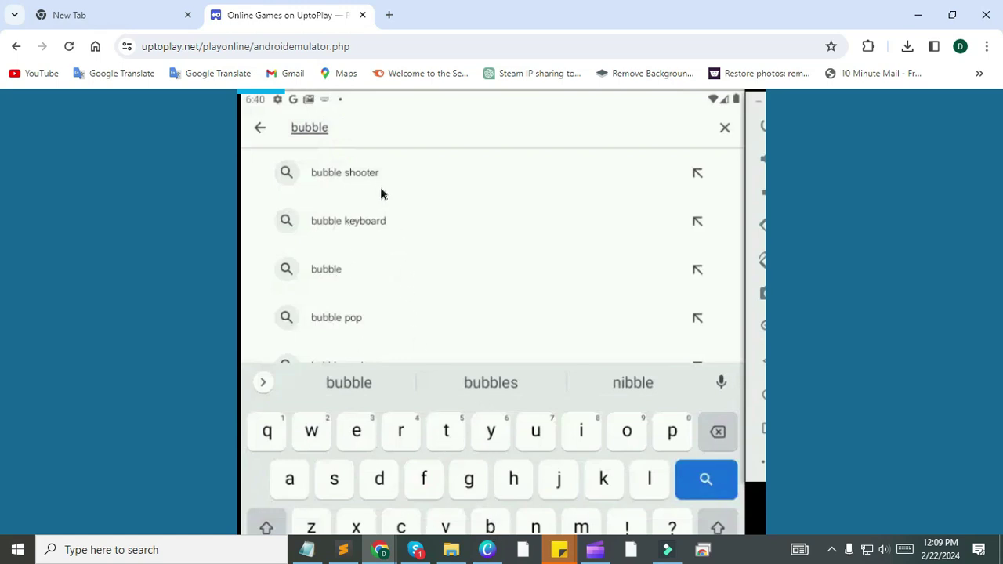
{"action": "left_click", "coordinate": [345, 173]}
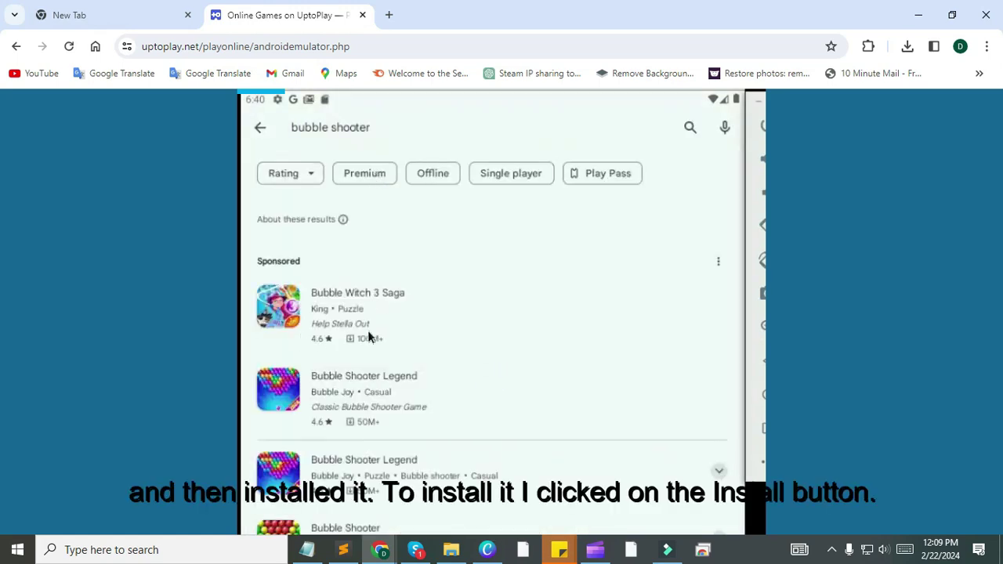
- Install Bubble Shooter Legend, skip the payment setup, and launch the game
{"action": "left_click", "coordinate": [355, 396]}
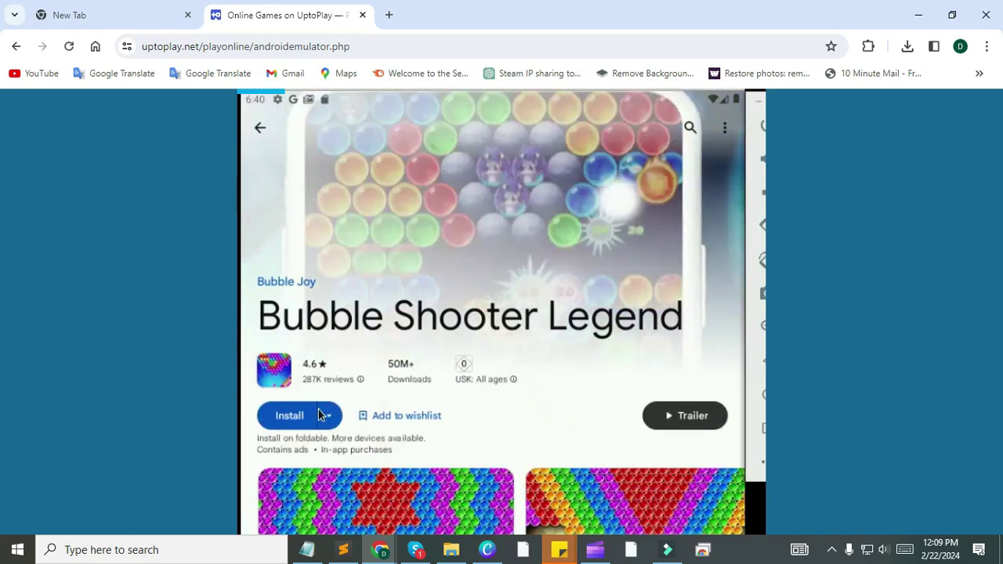
{"action": "left_click", "coordinate": [297, 420]}
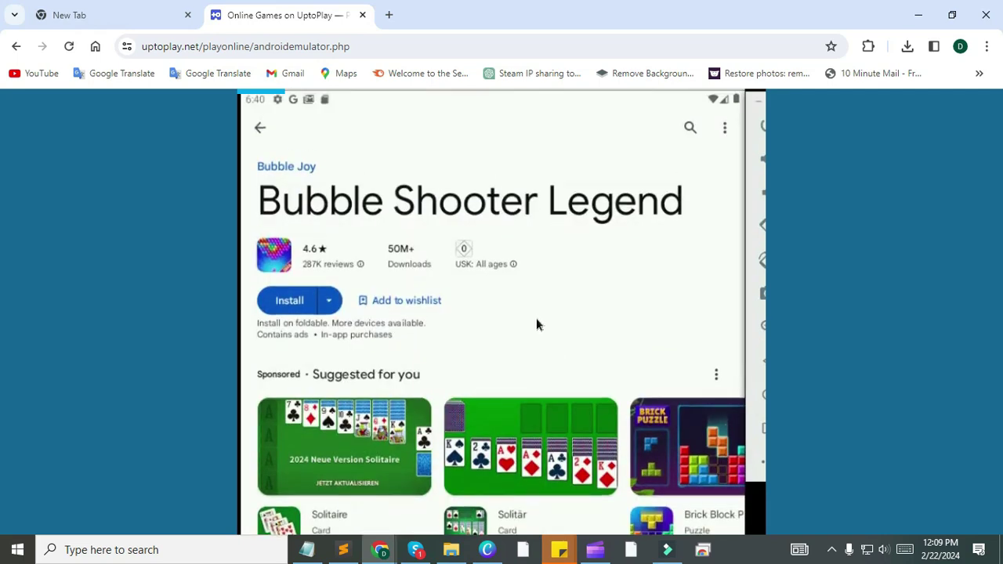
{"action": "left_click", "coordinate": [284, 302]}
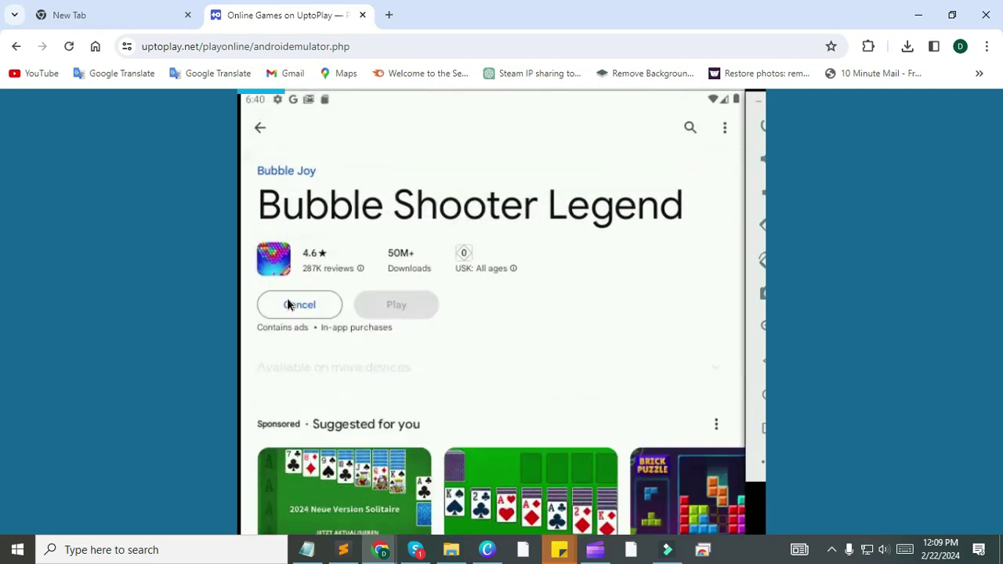
{"action": "scroll", "coordinate": [105, 345], "scroll_direction": "down", "scroll_amount": 3}
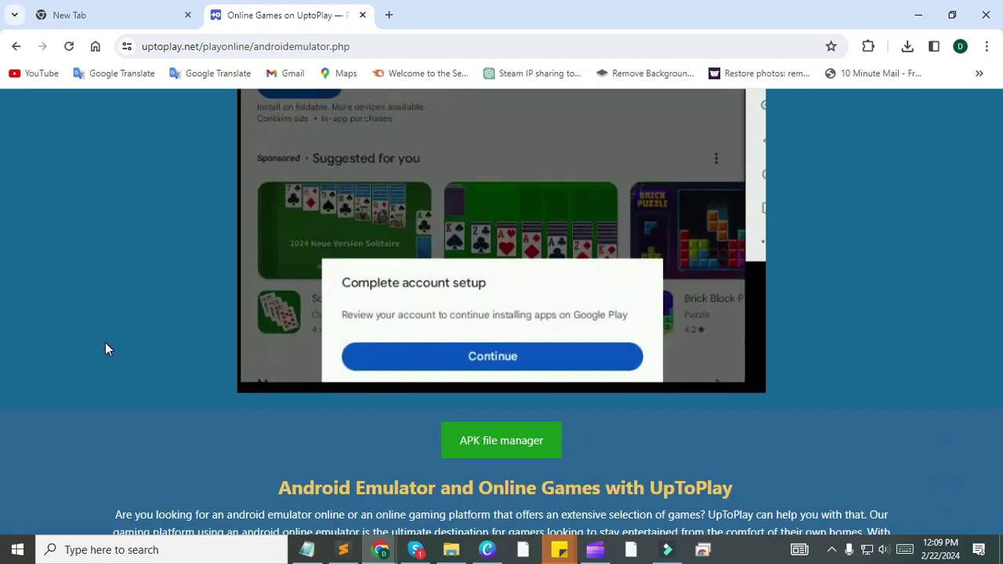
{"action": "left_click", "coordinate": [440, 357]}
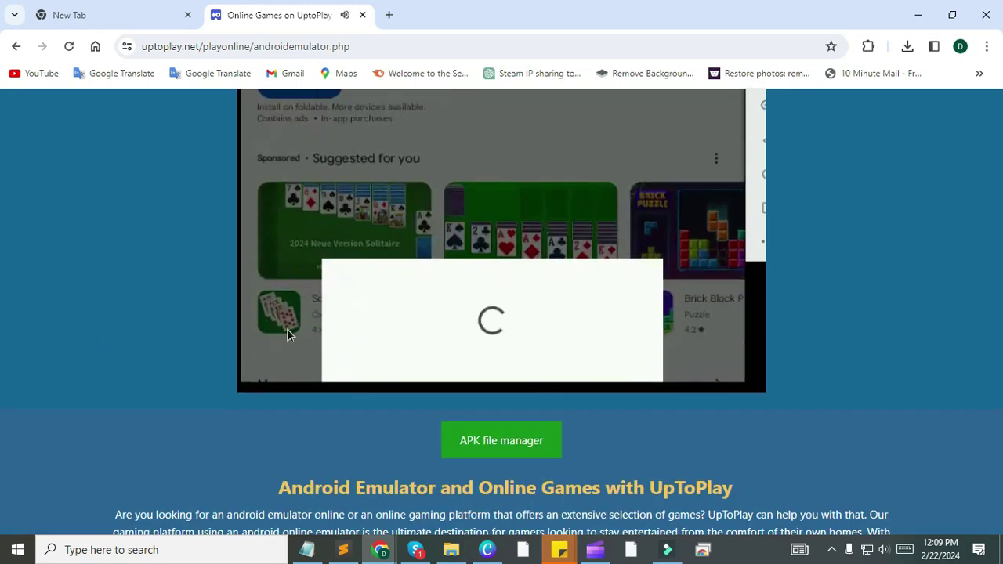
{"action": "scroll", "coordinate": [222, 295], "scroll_direction": "up", "scroll_amount": 2}
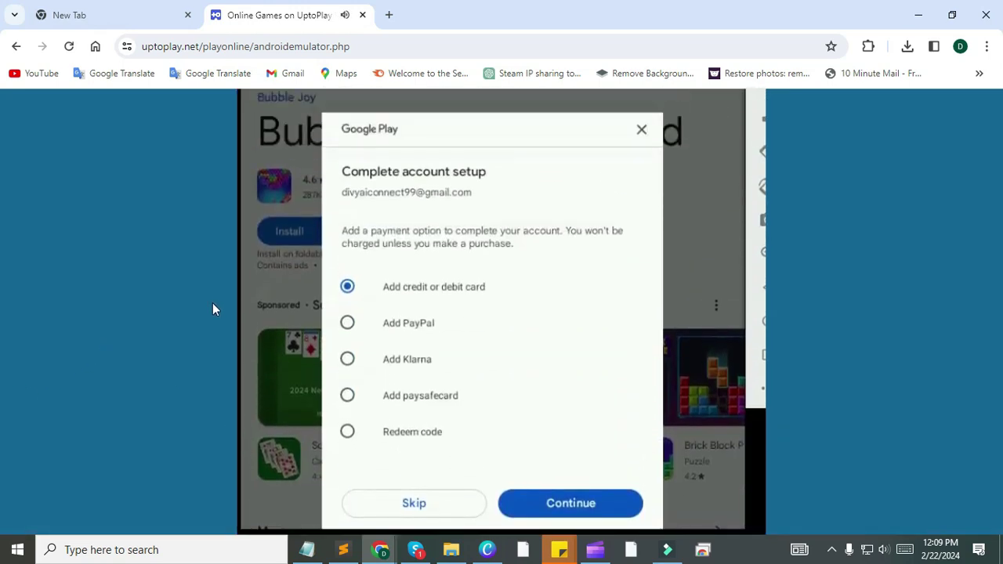
{"action": "left_click", "coordinate": [416, 505]}
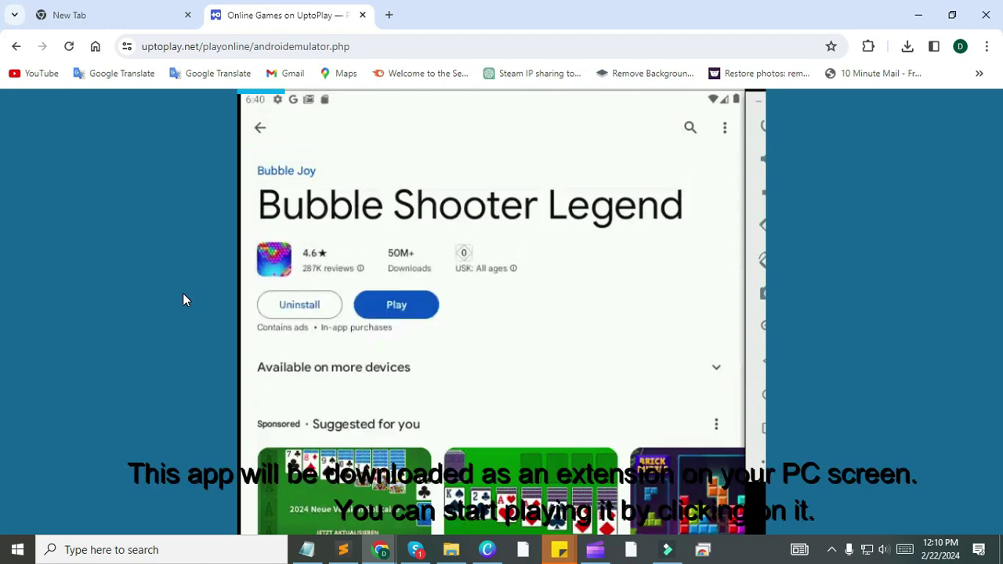
{"action": "left_click", "coordinate": [395, 309]}
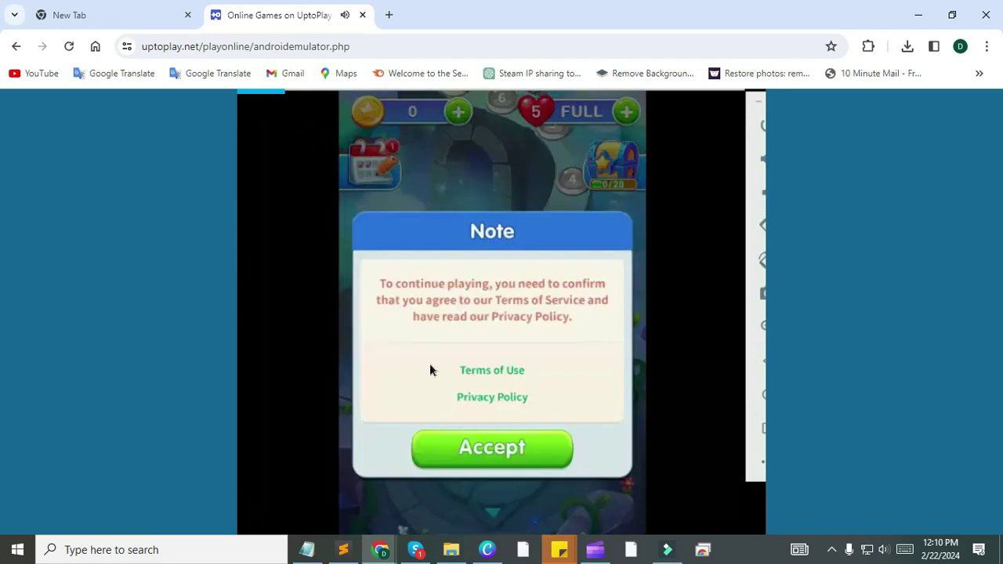
- Accept the game's terms and start level 1, dismissing the aiming tutorial
{"action": "left_click", "coordinate": [498, 453]}
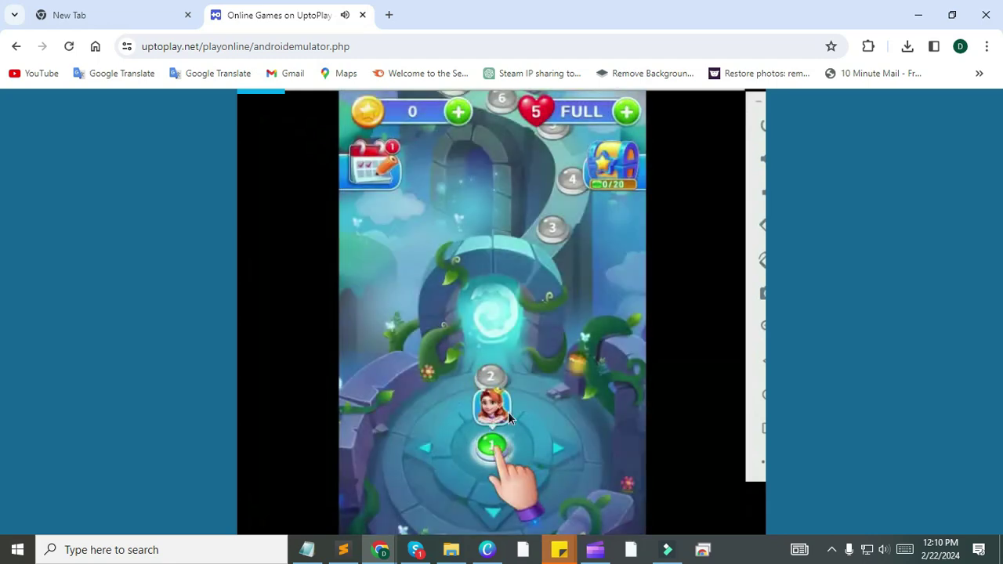
{"action": "left_click", "coordinate": [501, 450]}
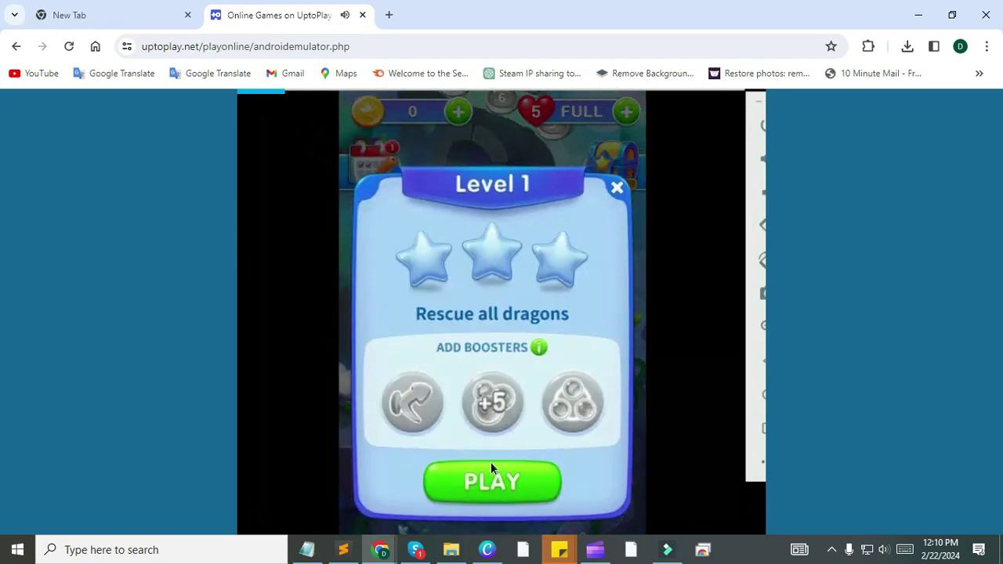
{"action": "left_click", "coordinate": [491, 464]}
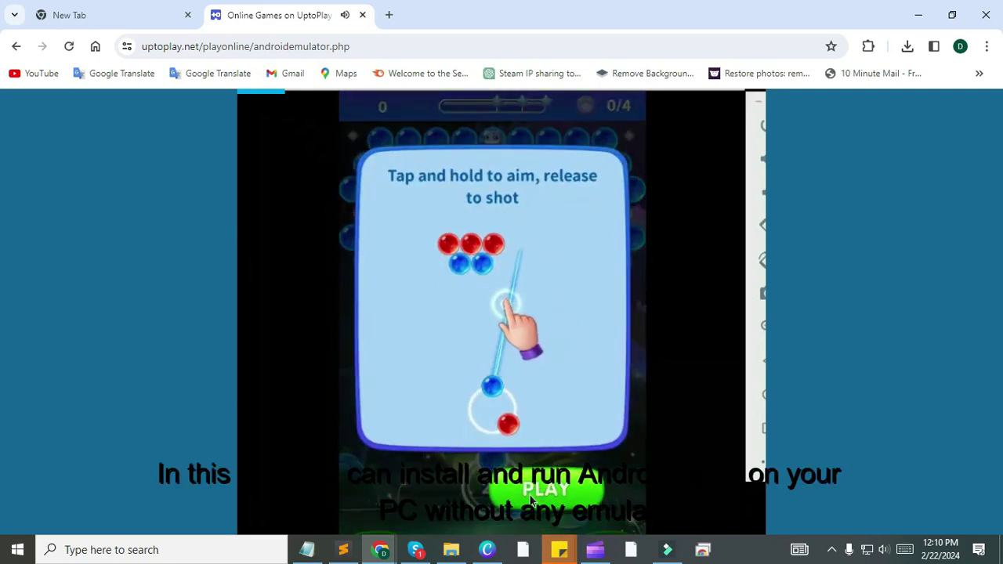
{"action": "left_click", "coordinate": [515, 443]}
- Shoot bubbles to pop the green, red and blue clusters in level 1
{"action": "left_click", "coordinate": [469, 291]}
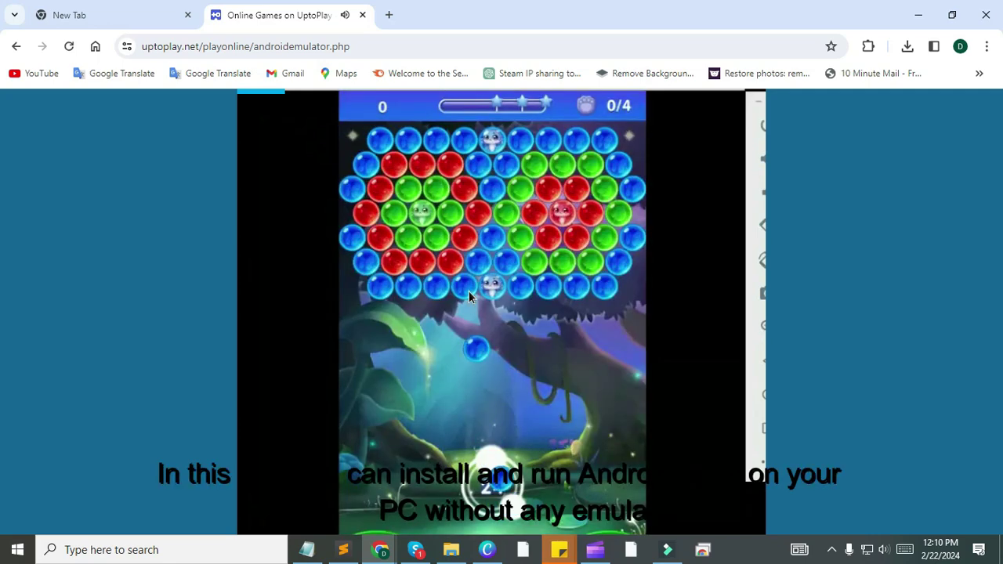
{"action": "left_click", "coordinate": [415, 273]}
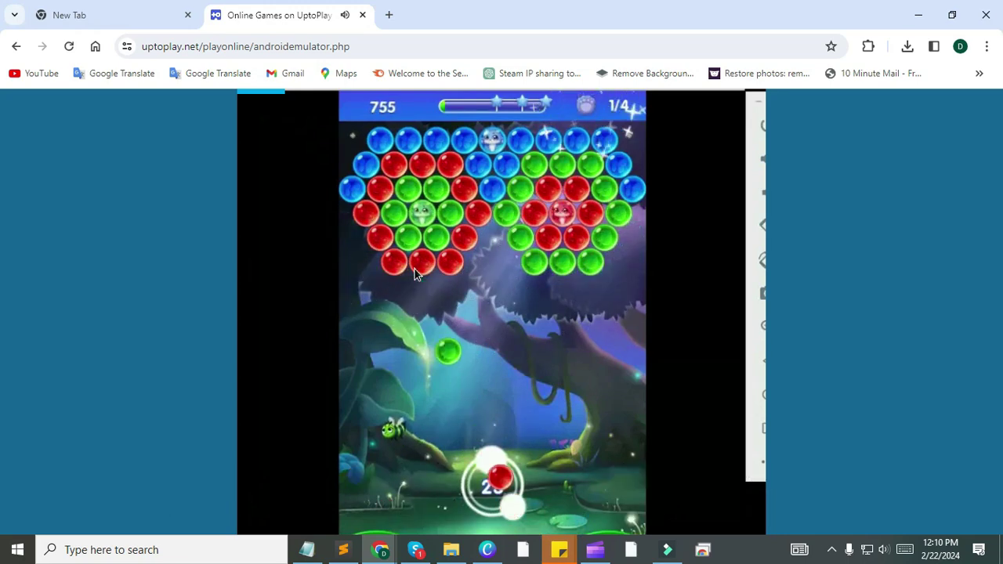
{"action": "left_click", "coordinate": [458, 269]}
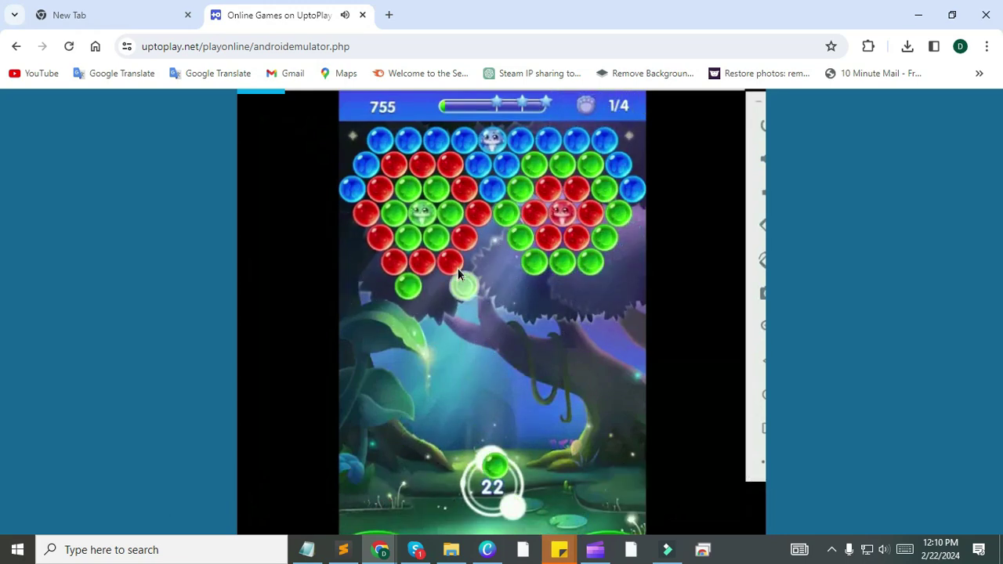
{"action": "left_click", "coordinate": [546, 271]}
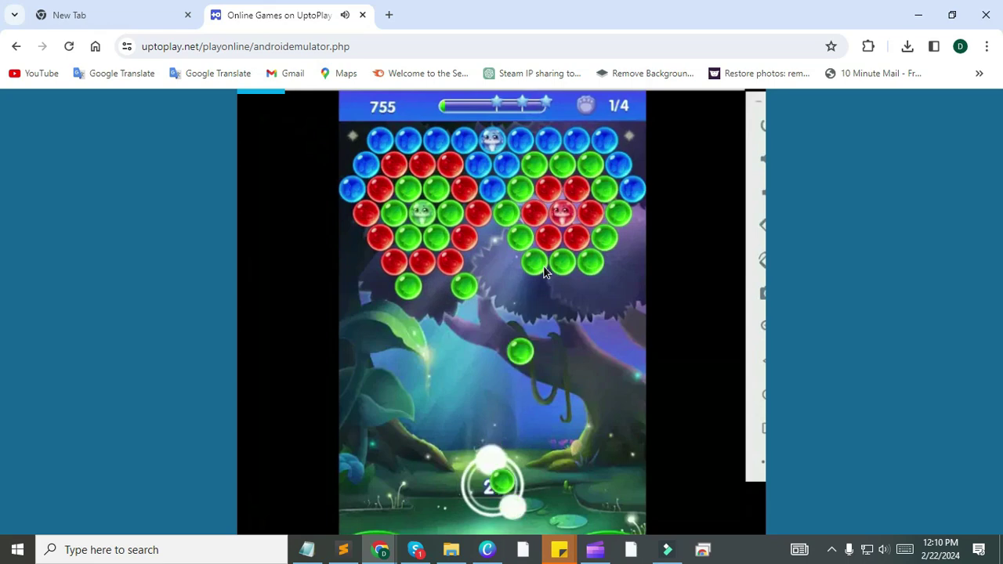
{"action": "left_click", "coordinate": [441, 292]}
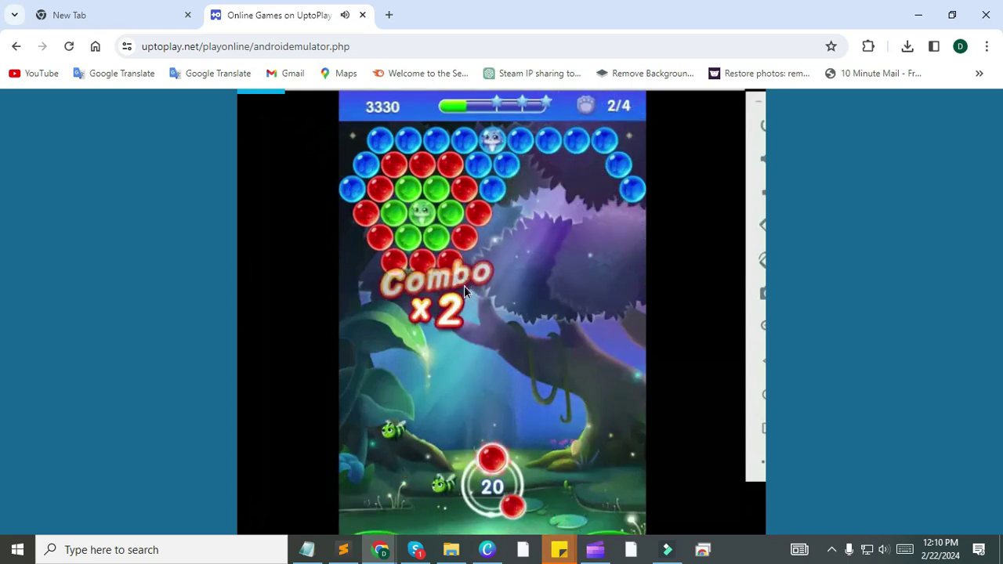
{"action": "left_click", "coordinate": [493, 260]}
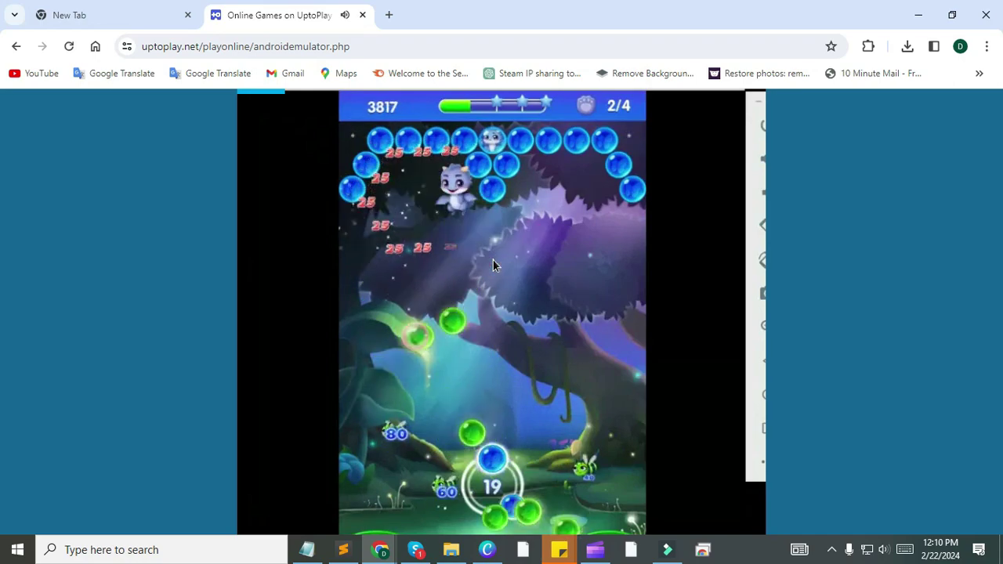
{"action": "left_click", "coordinate": [517, 183]}
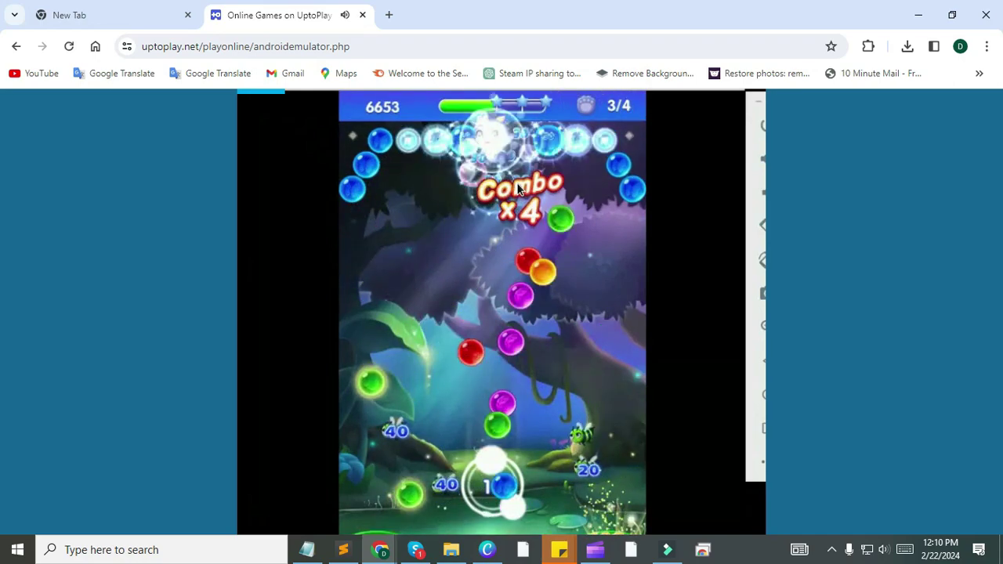